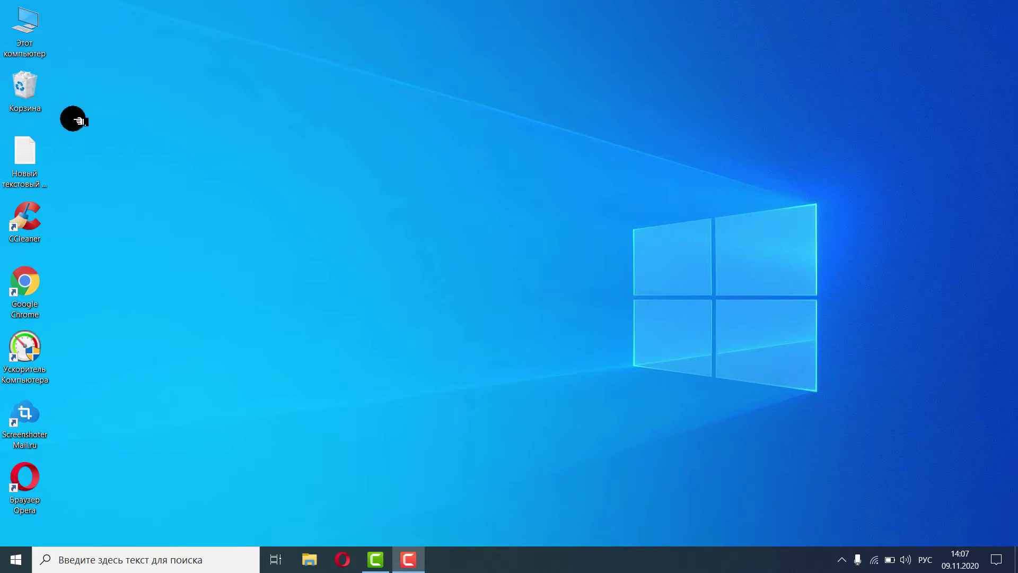
- Empty the Recycle Bin, confirming the permanent deletion of its file, and refresh the desktop
left_click(20, 97)
right_click(27, 94)
left_click(53, 115)
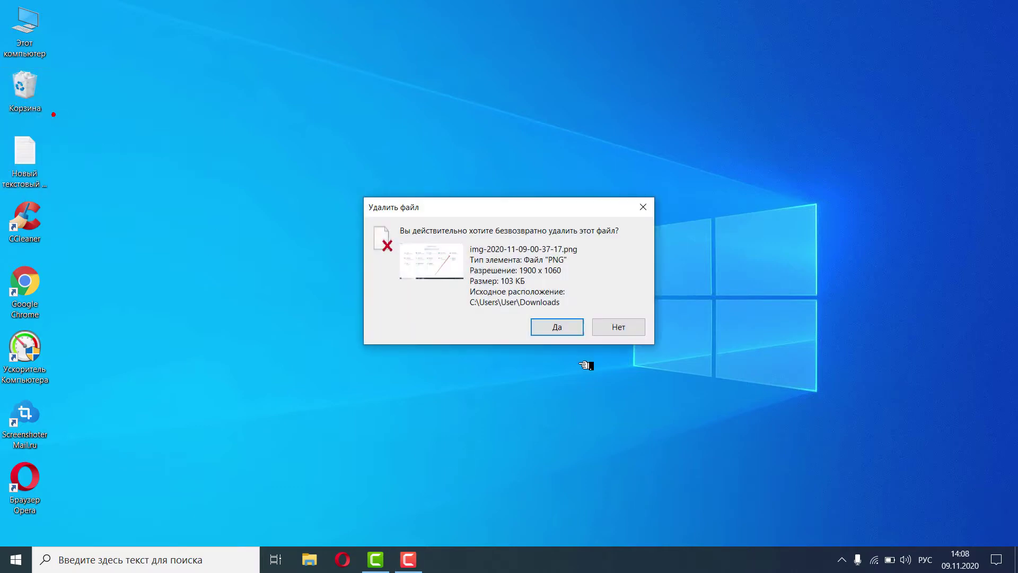
left_click(557, 326)
right_click(239, 81)
left_click(289, 122)
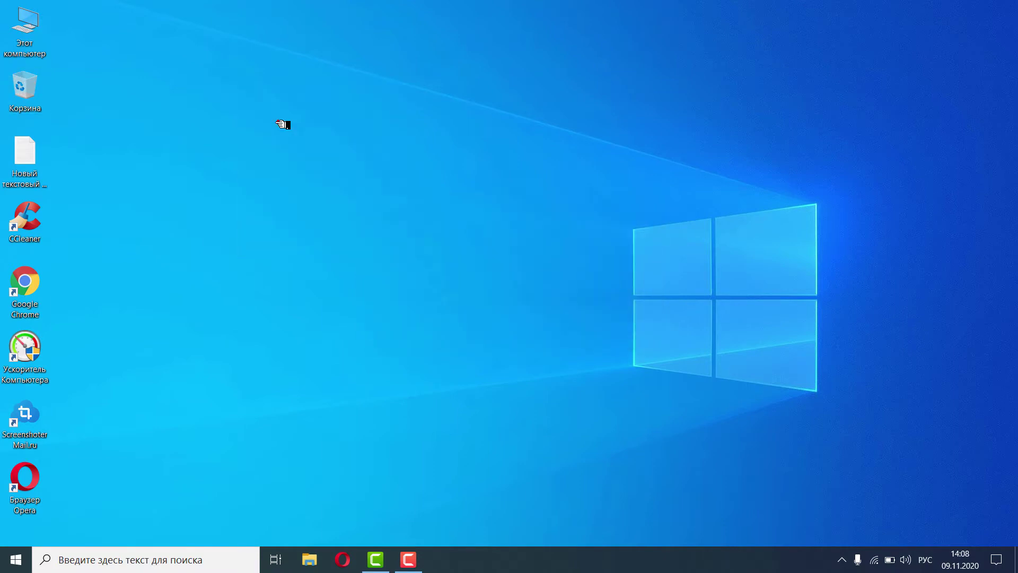
- Open the personalization section of Windows Settings at the desktop background page (Фон)
left_click(25, 475)
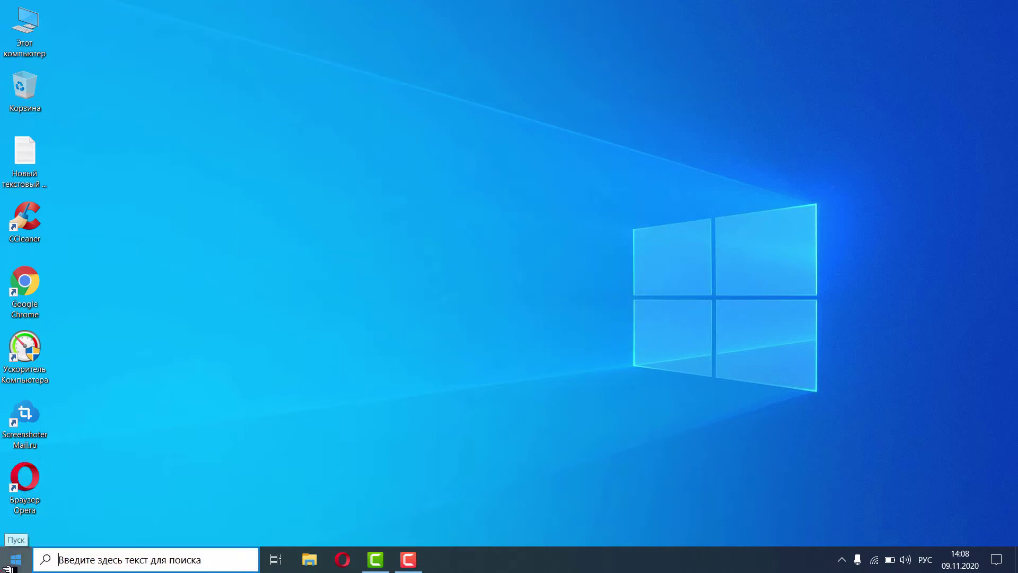
left_click(12, 562)
mouse_move(18, 495)
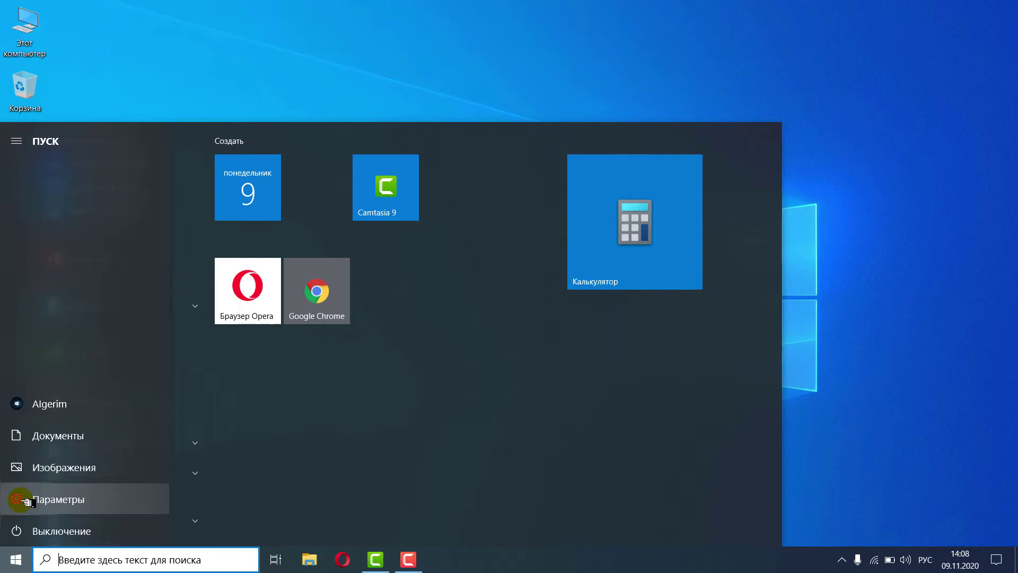
left_click(74, 498)
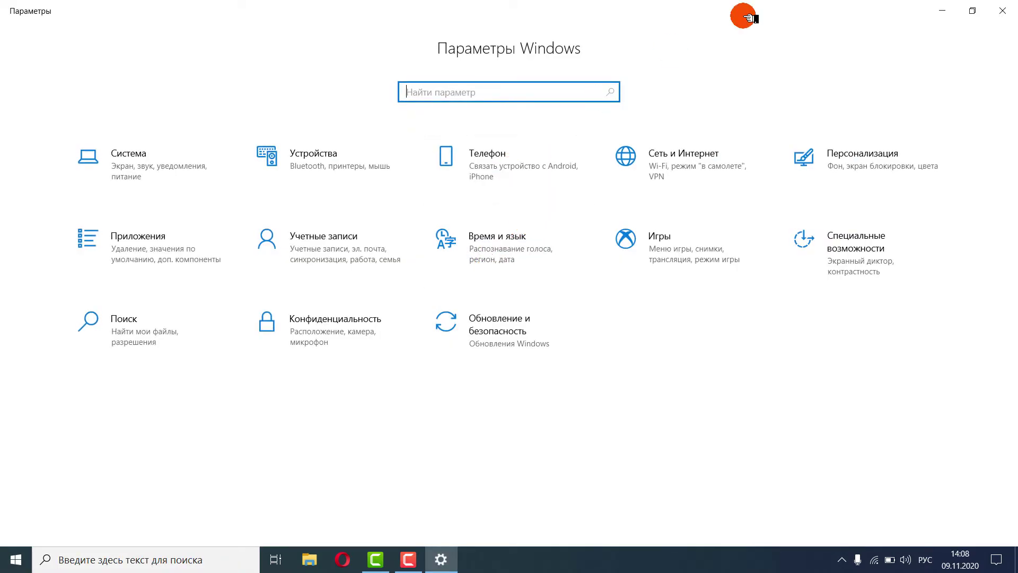
left_click(861, 168)
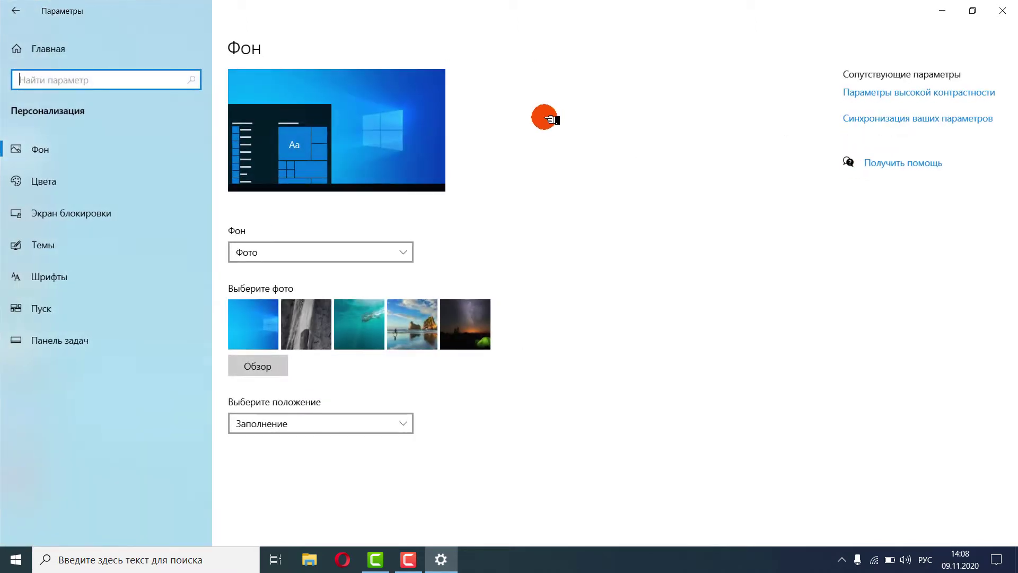
- Set the desktop background type to Сплошной цвет and choose the magenta colour from the first row
left_click(348, 251)
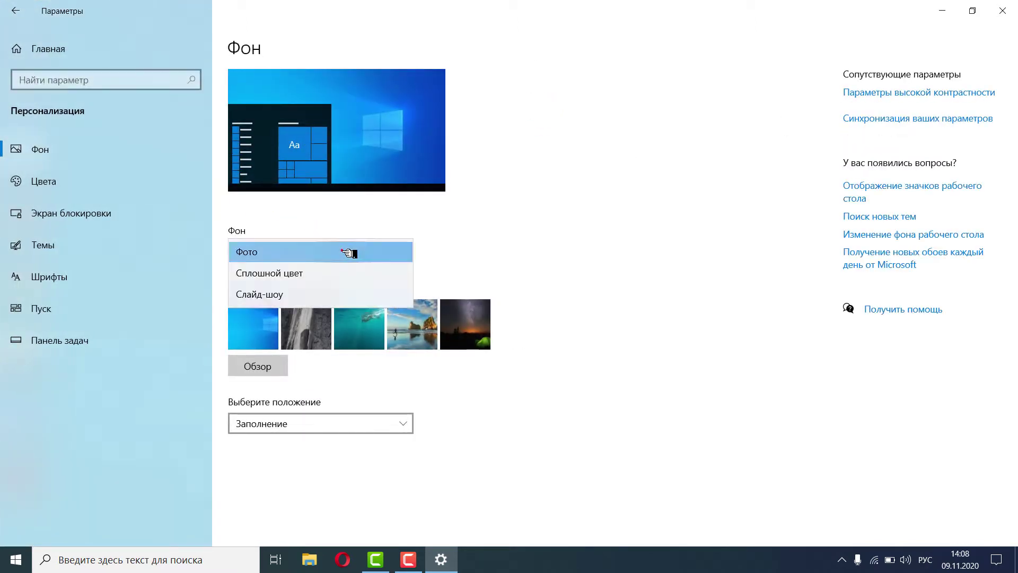
left_click(323, 272)
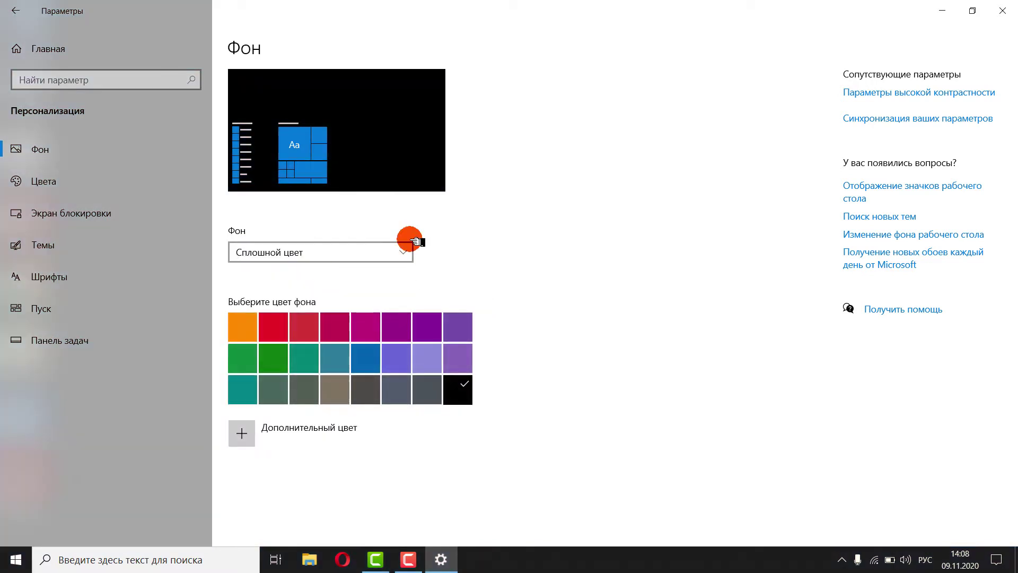
left_click(374, 322)
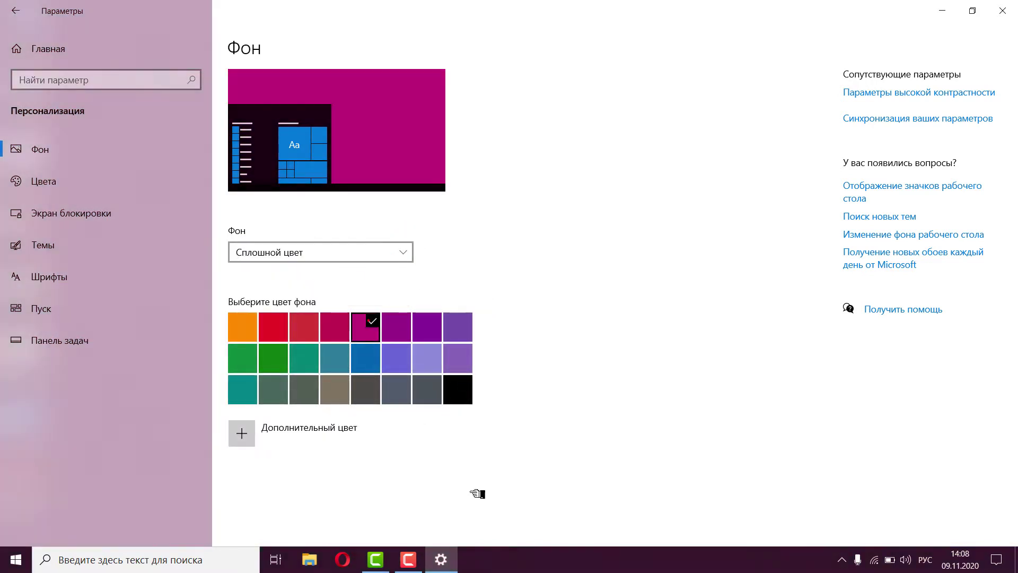
- Switch the background type to Фото and select the blue Windows logo picture
left_click(325, 246)
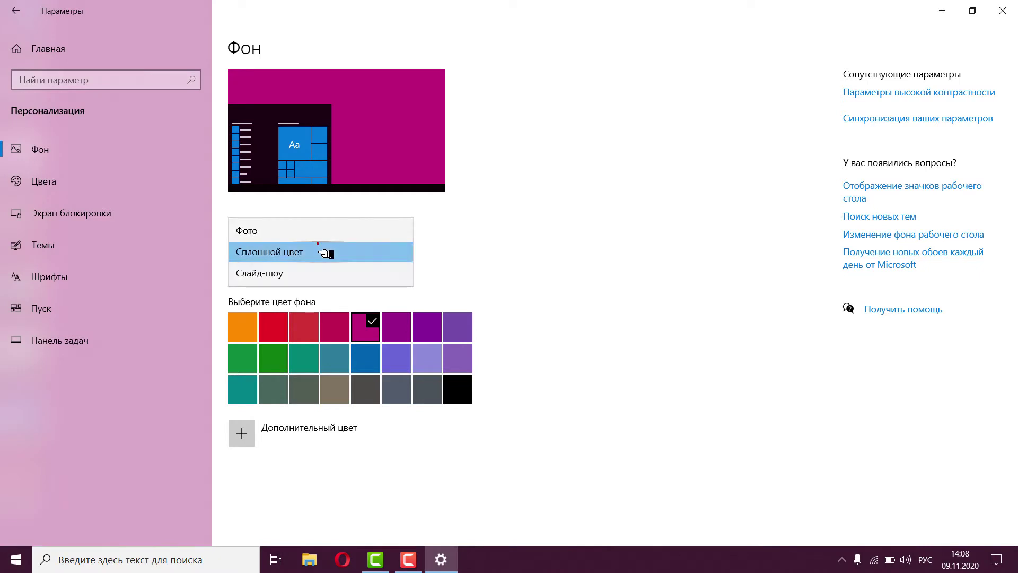
left_click(273, 227)
left_click(244, 328)
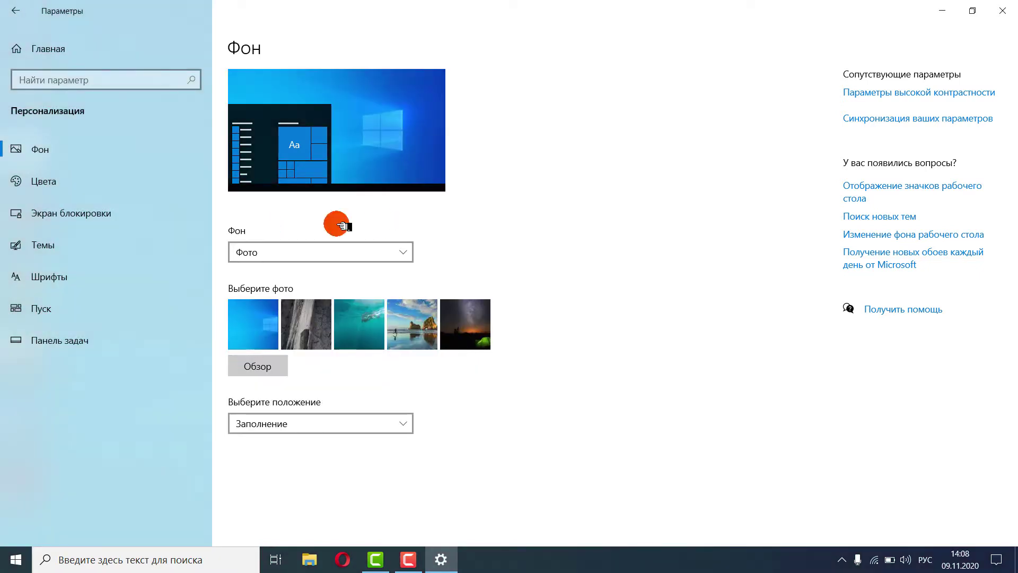
- Browse for a custom background picture and open the Загрузки folder
left_click(267, 366)
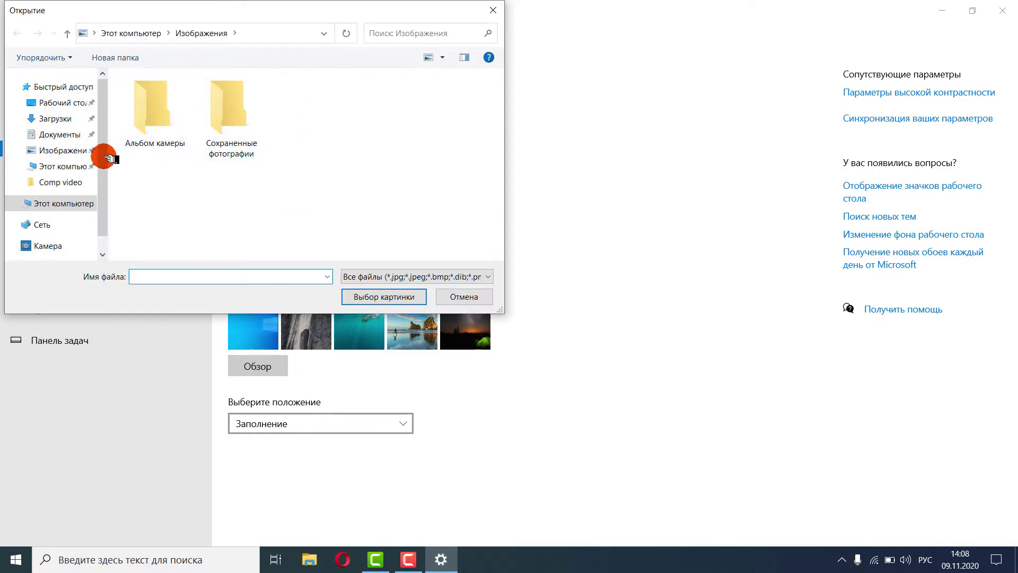
left_click(59, 134)
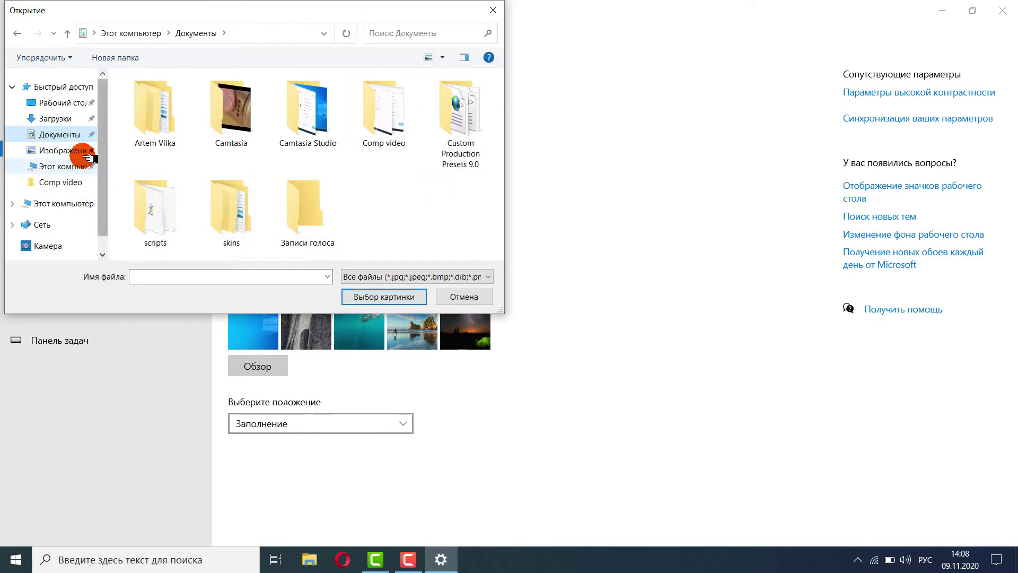
left_click(55, 118)
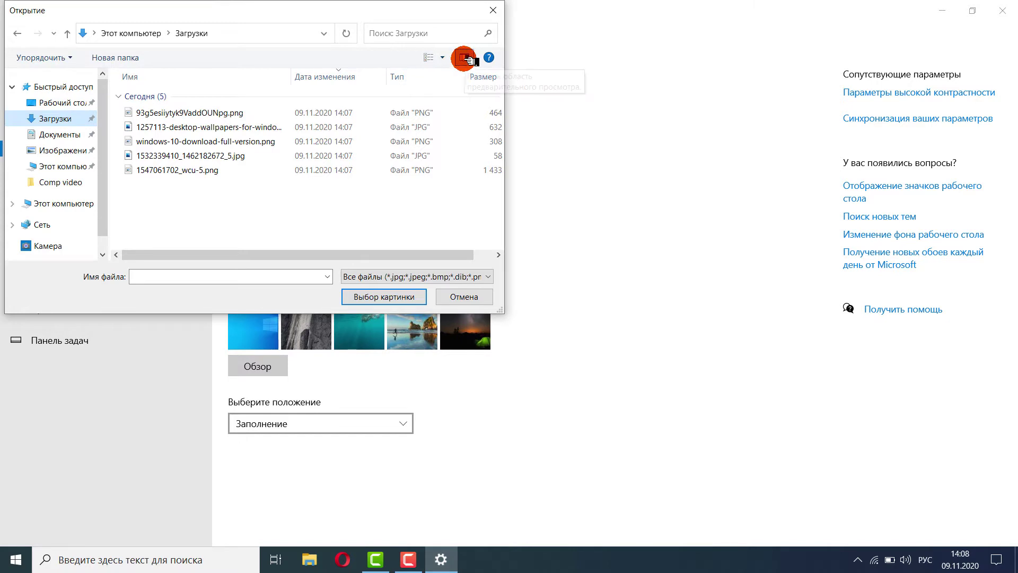
- Display the files of the Загрузки folder as extra large icons (Огромные значки)
left_click(431, 57)
left_click(431, 57)
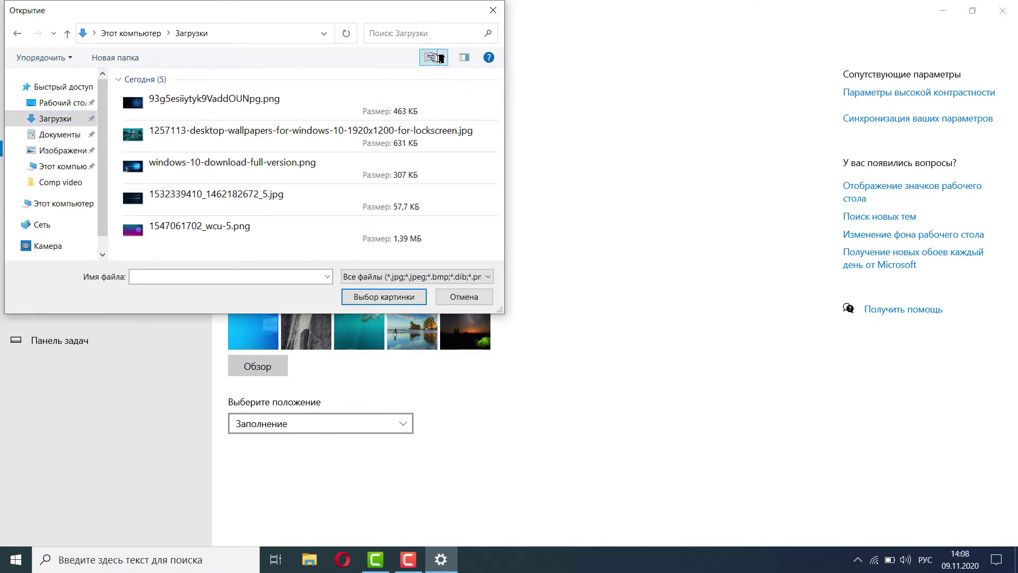
left_click(434, 57)
left_click(444, 59)
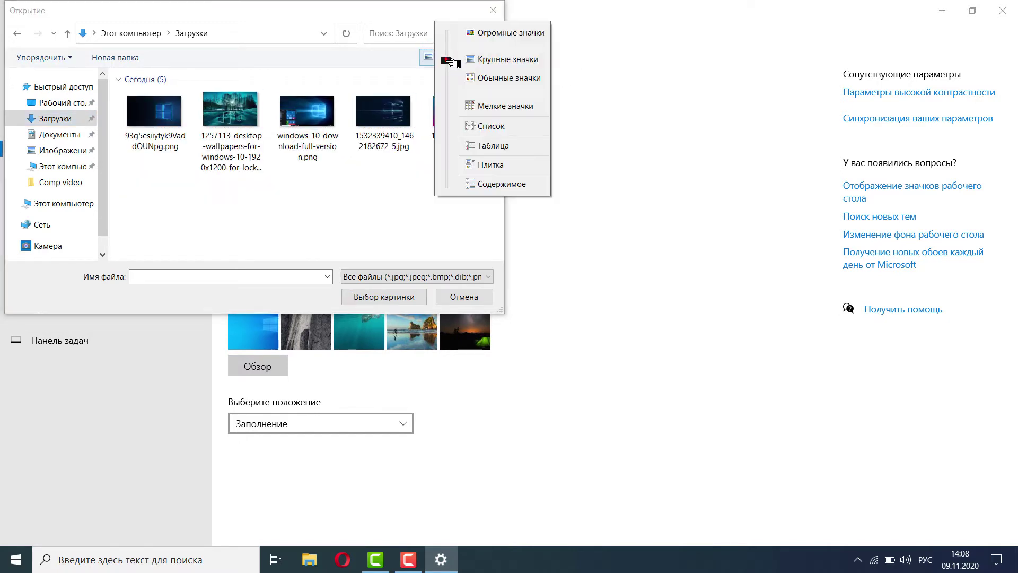
left_click(477, 61)
left_click(442, 58)
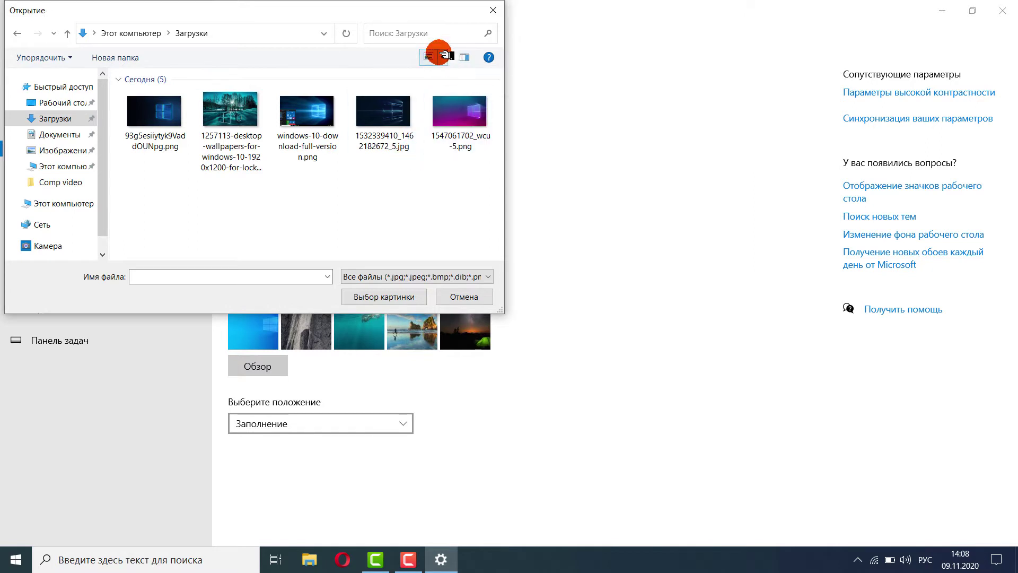
left_click(476, 24)
left_click(499, 104)
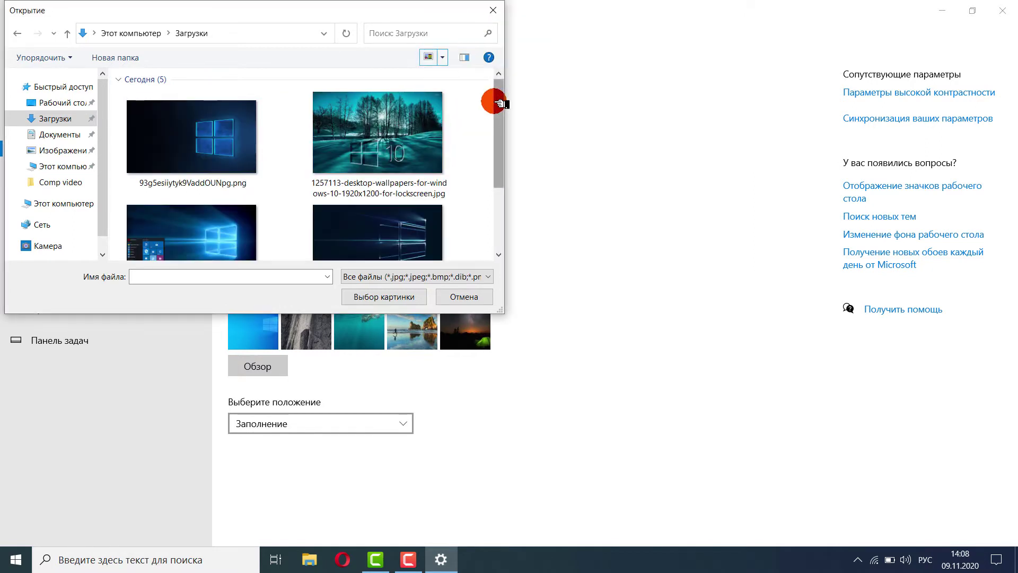
left_click(501, 117)
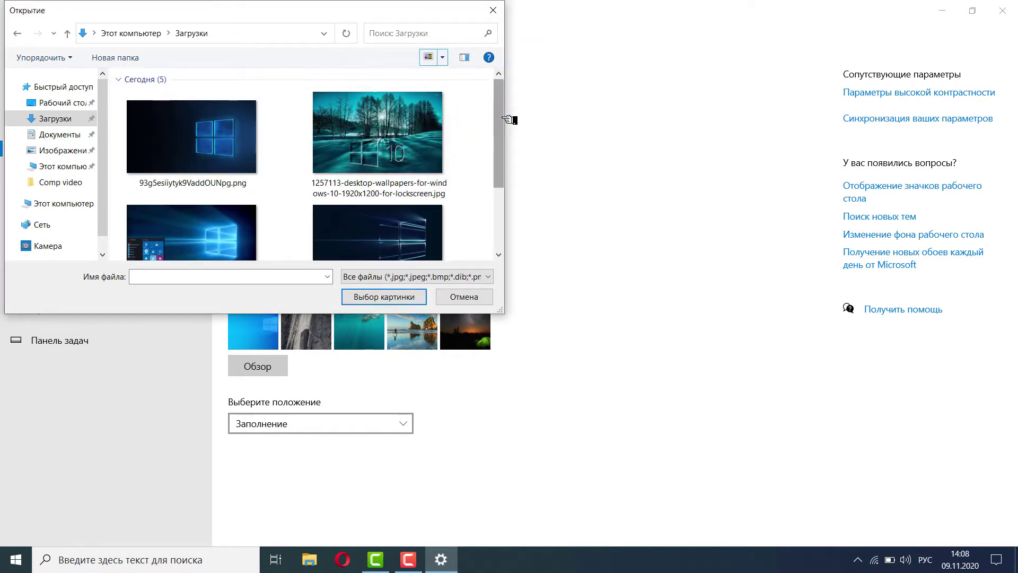
left_click_drag(508, 120, 494, 205)
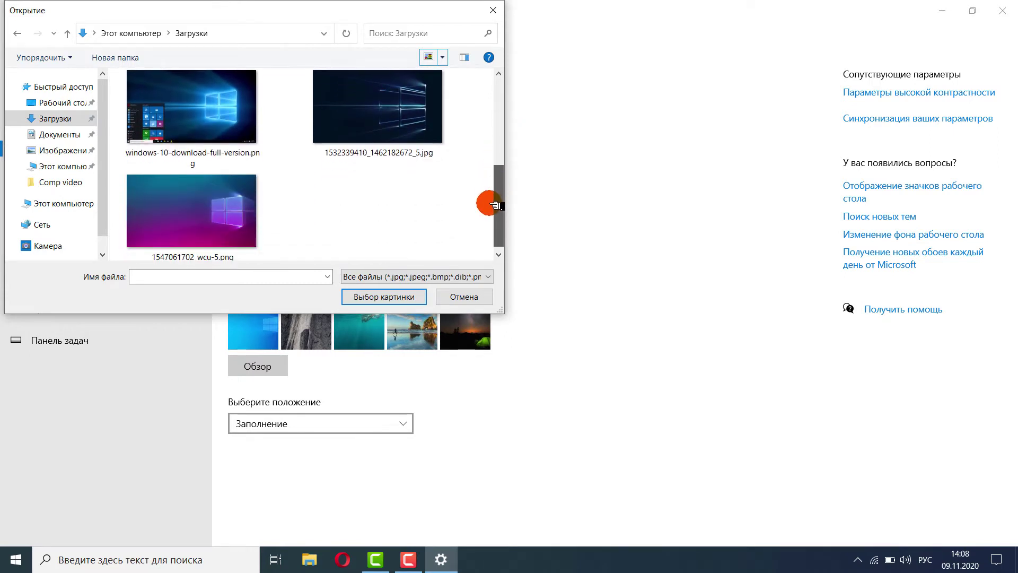
left_click(250, 255)
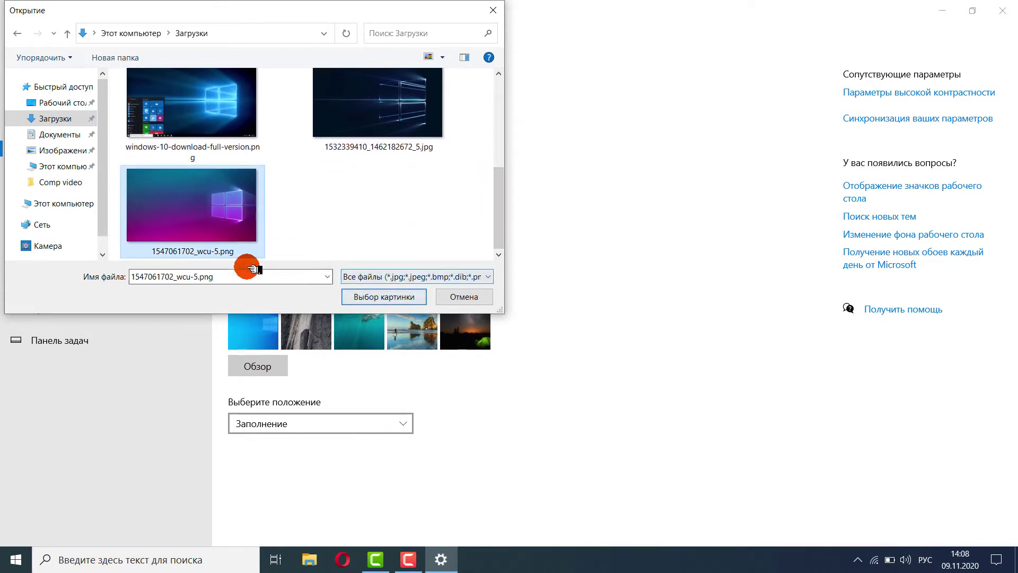
left_click(361, 296)
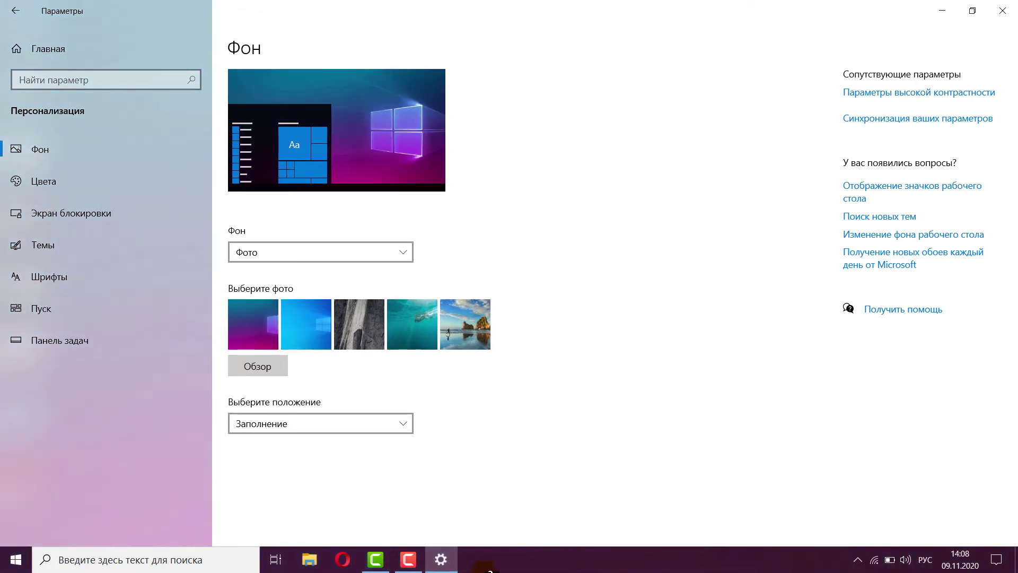
- Minimize Settings to view the new wallpaper and refresh the desktop several times
left_click(942, 11)
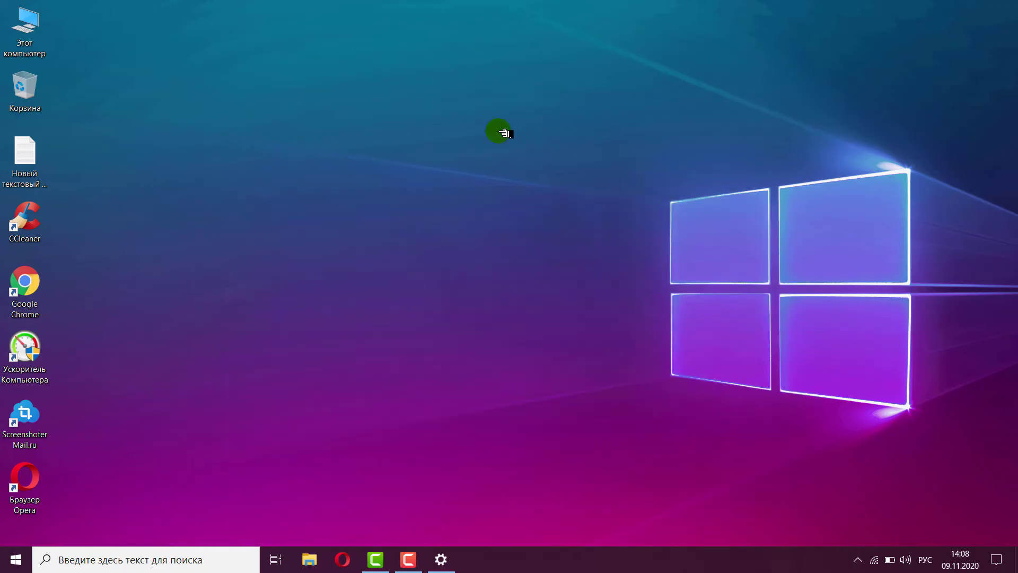
right_click(451, 75)
right_click(299, 47)
left_click(342, 89)
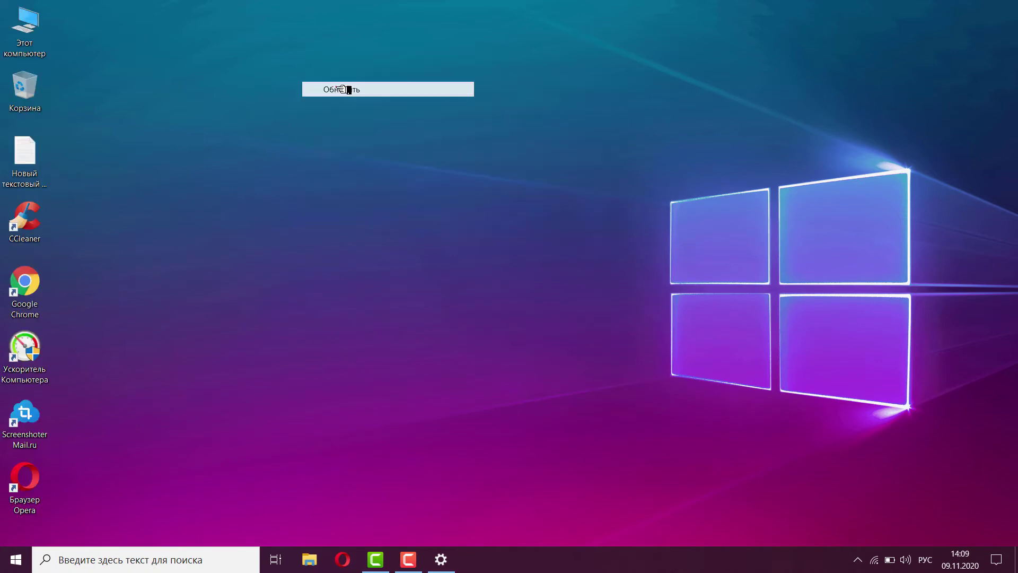
right_click(191, 56)
left_click(222, 96)
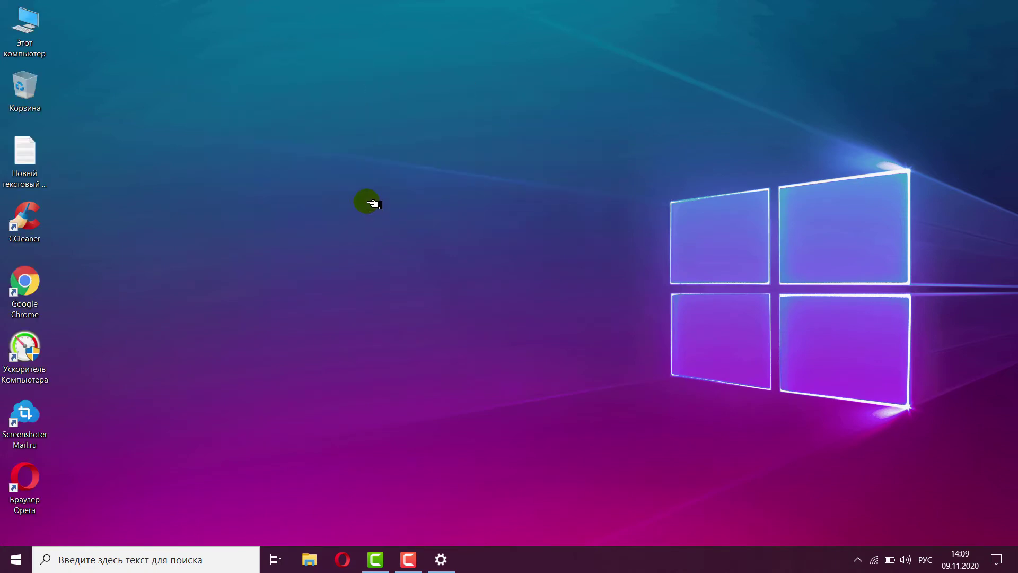
right_click(404, 59)
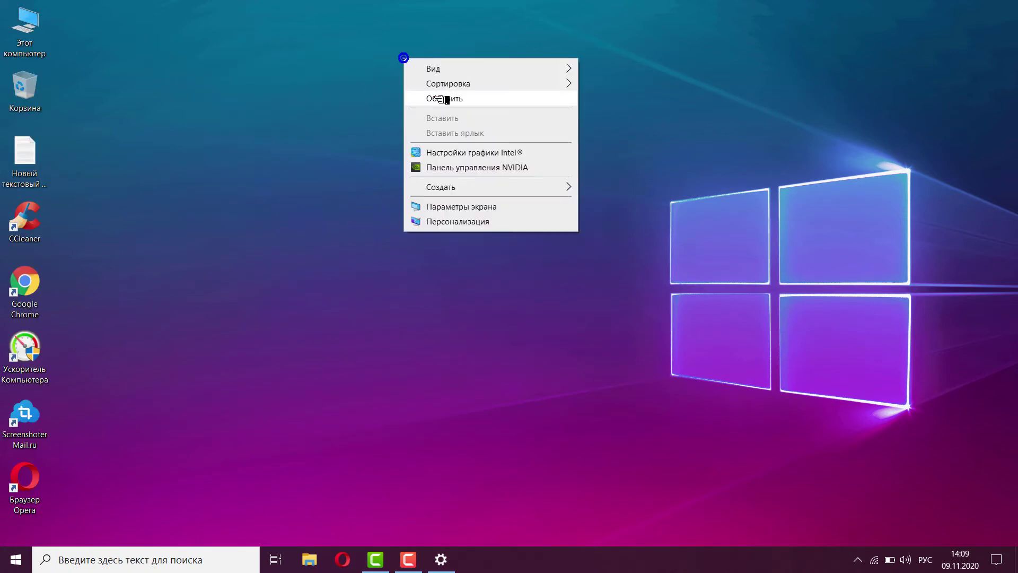
left_click(435, 98)
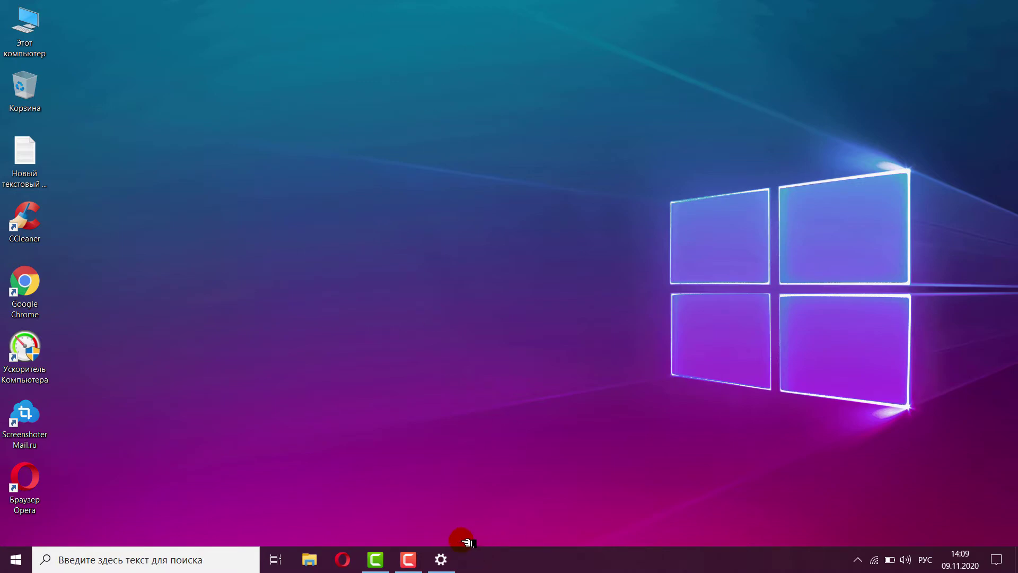
- Bring Settings back and review the available background types and picture position options, leaving both as they are
left_click(442, 559)
left_click(387, 260)
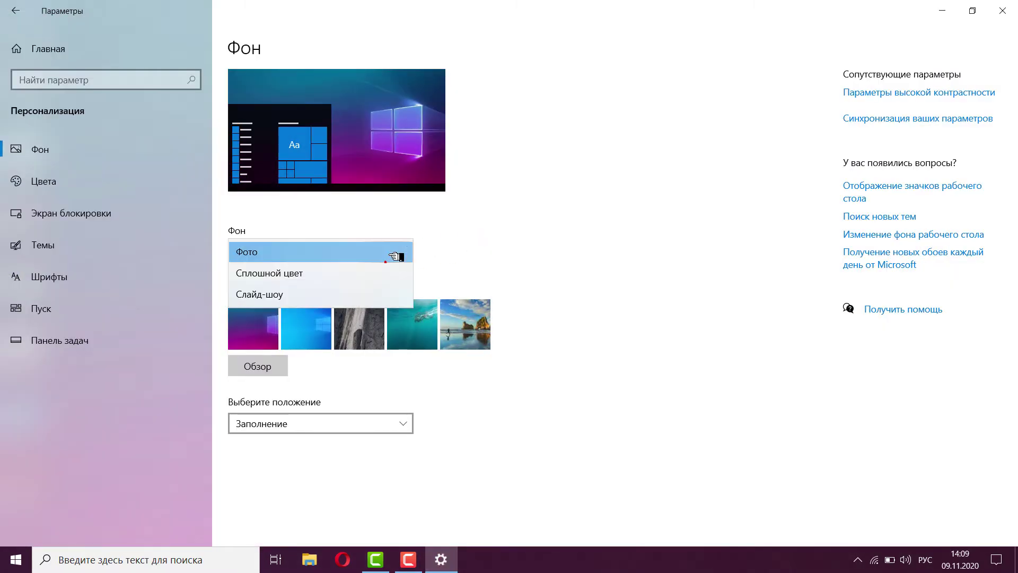
left_click(480, 199)
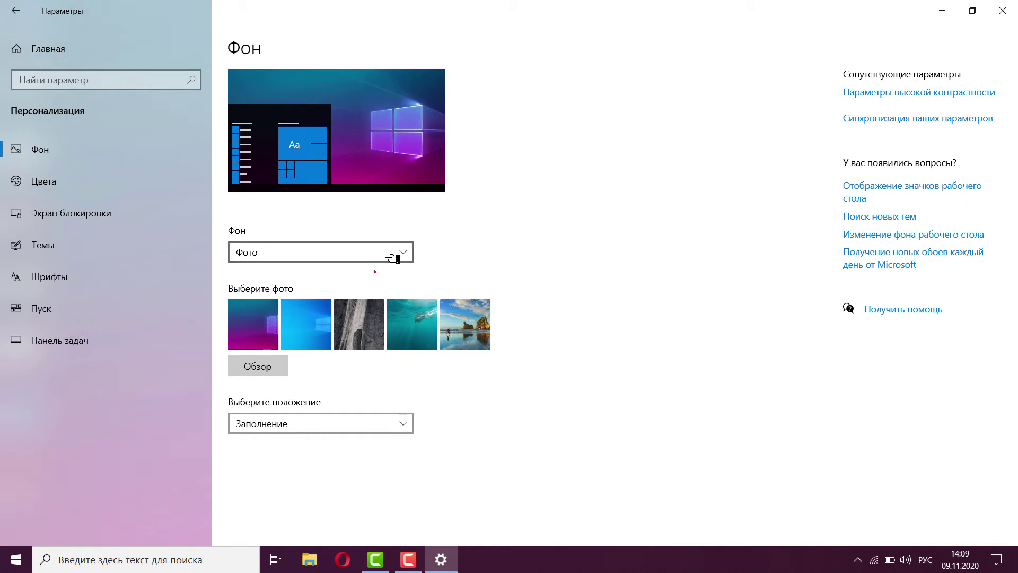
left_click(387, 256)
left_click(455, 210)
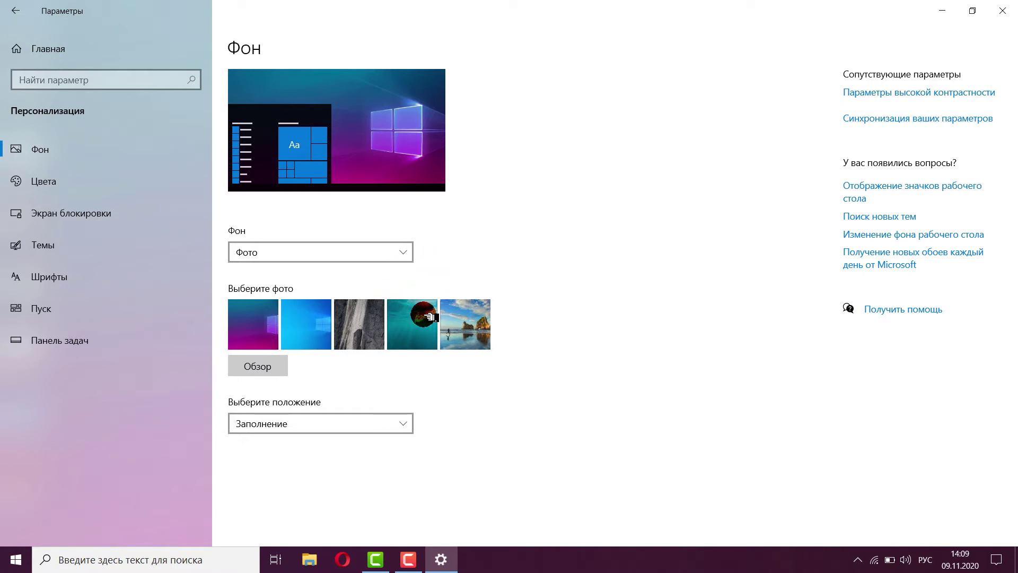
left_click(391, 422)
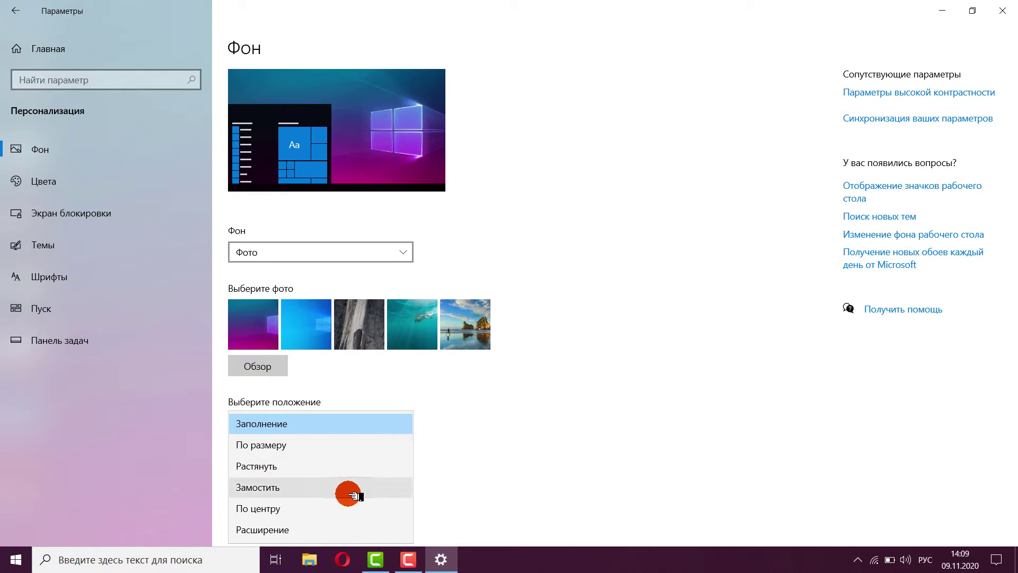
left_click(471, 440)
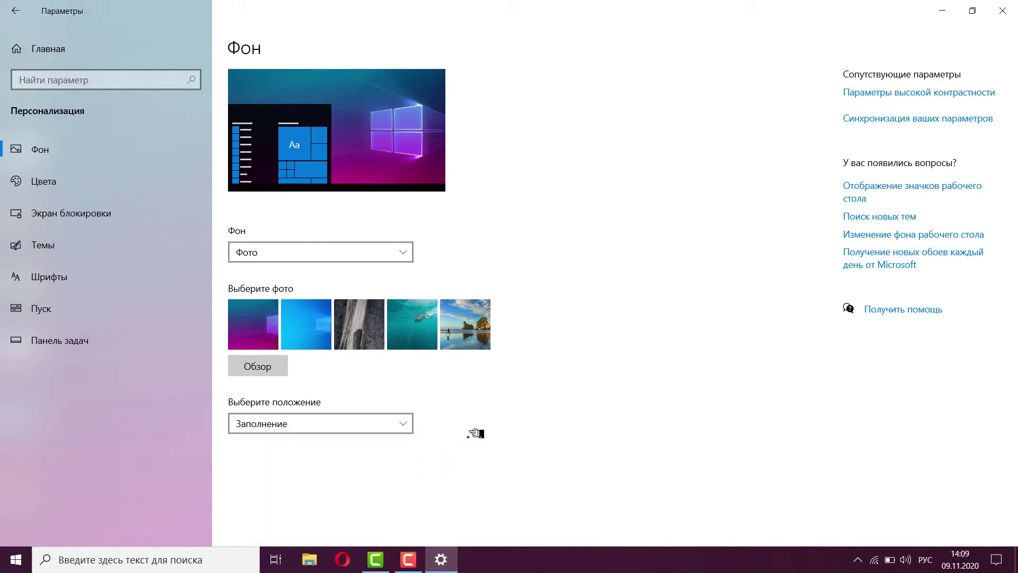
- Try the picture position По размеру for the background photo and change it to Замостить
left_click(366, 423)
left_click(340, 452)
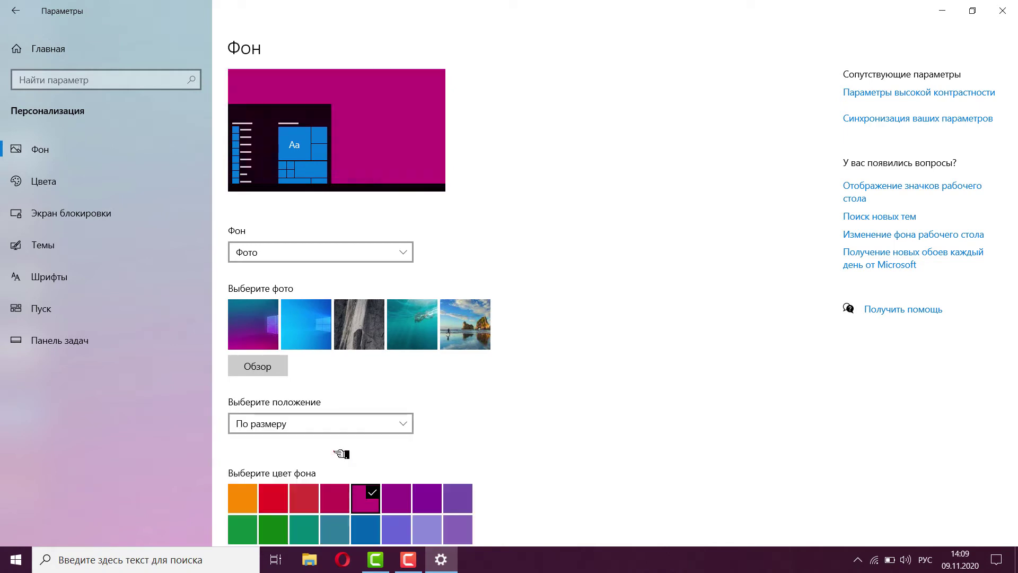
scroll(416, 375, "down", 3)
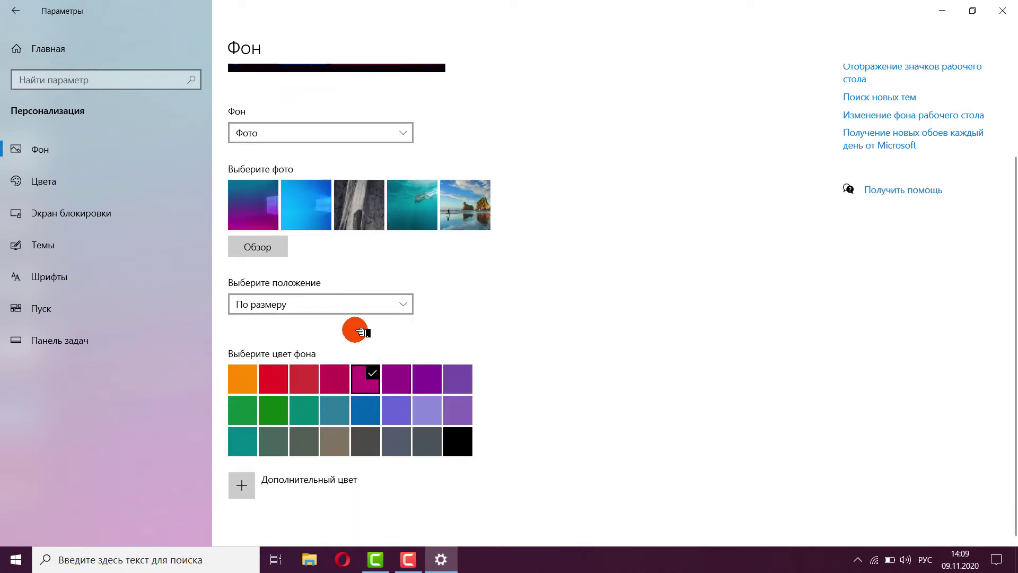
left_click(344, 311)
left_click(329, 346)
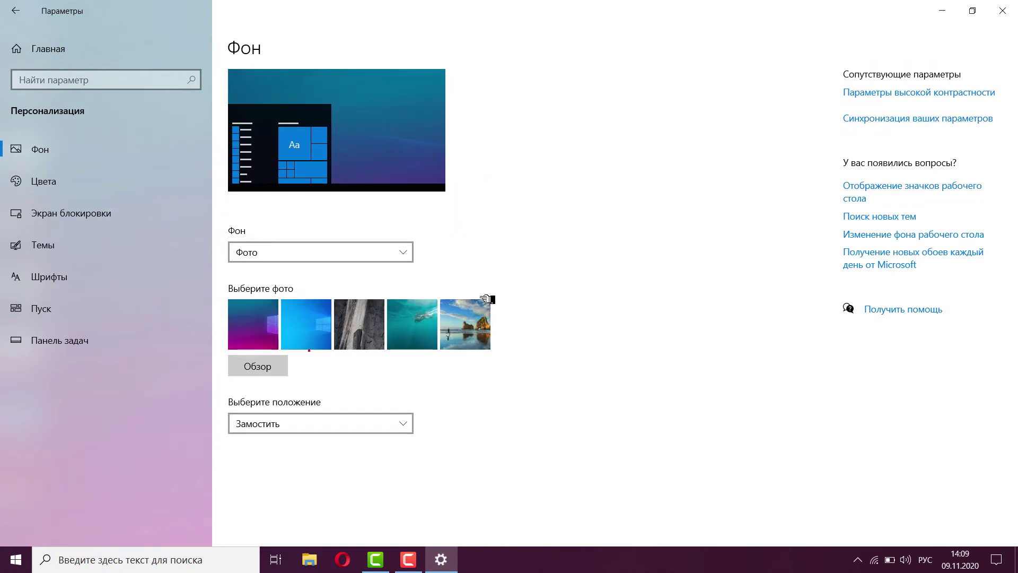
- Look at the tiled wallpaper on the desktop and try the picture position По центру, viewing it on the desktop too
left_click(940, 10)
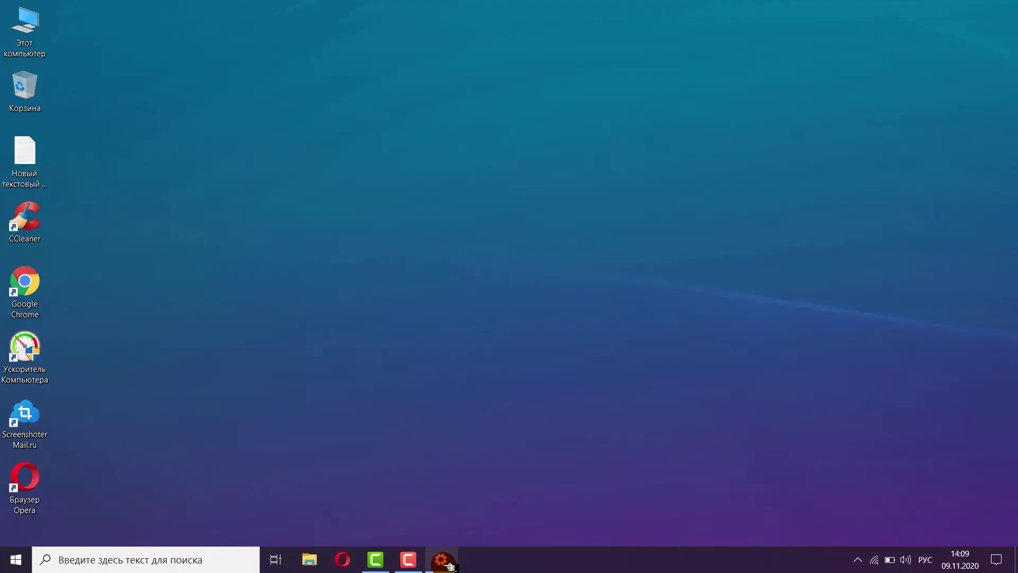
left_click(441, 561)
left_click(332, 423)
left_click(323, 445)
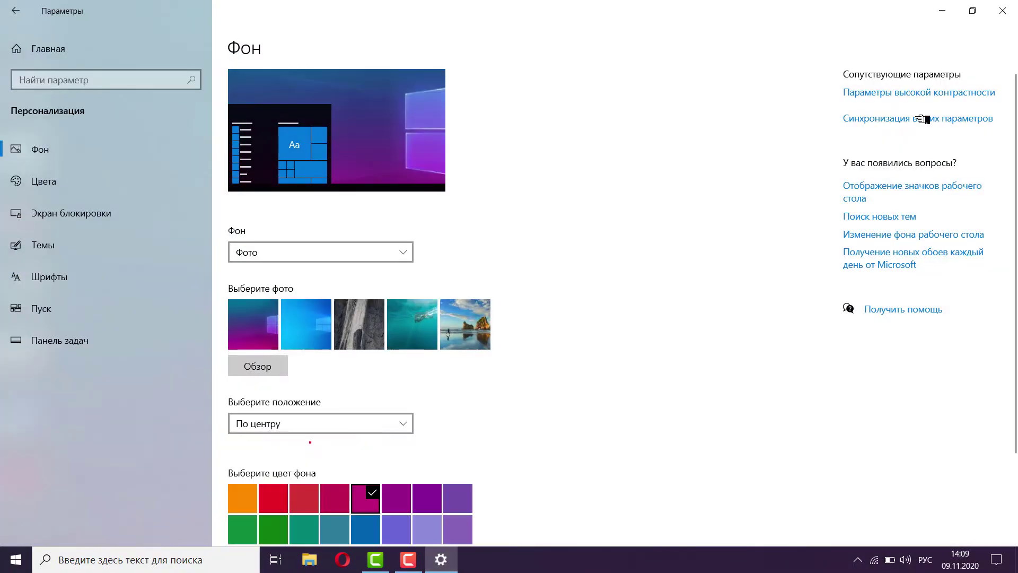
left_click(942, 11)
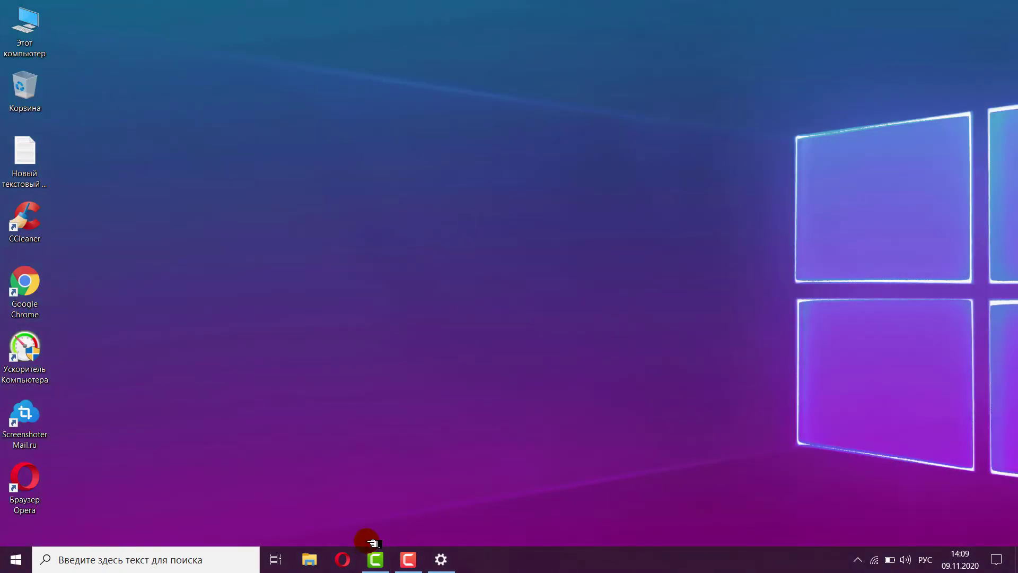
- Bring Settings back, look over the background colour choices, and try the picture position Расширение with a view of the desktop
left_click(443, 556)
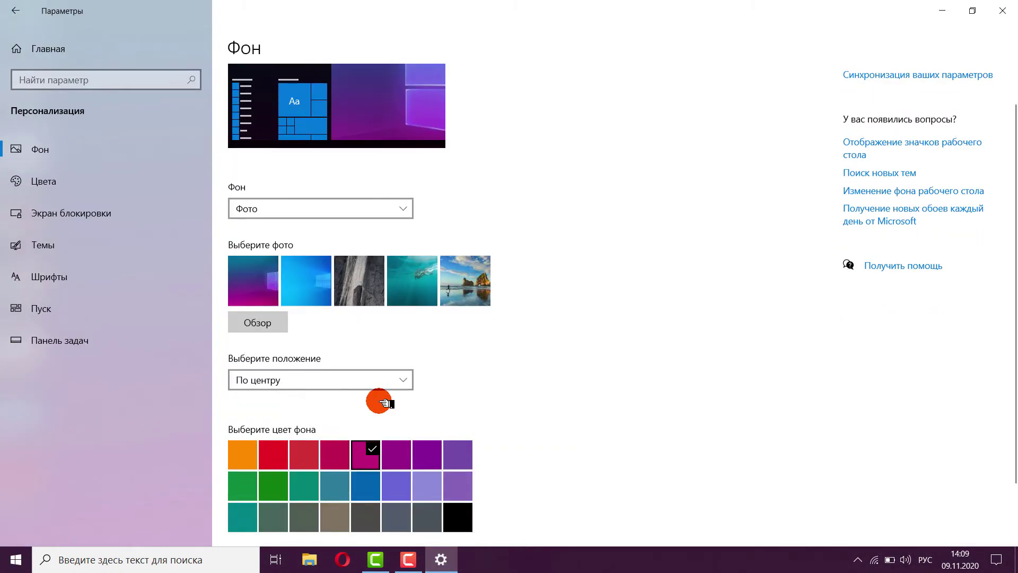
scroll(384, 403, "down", 2)
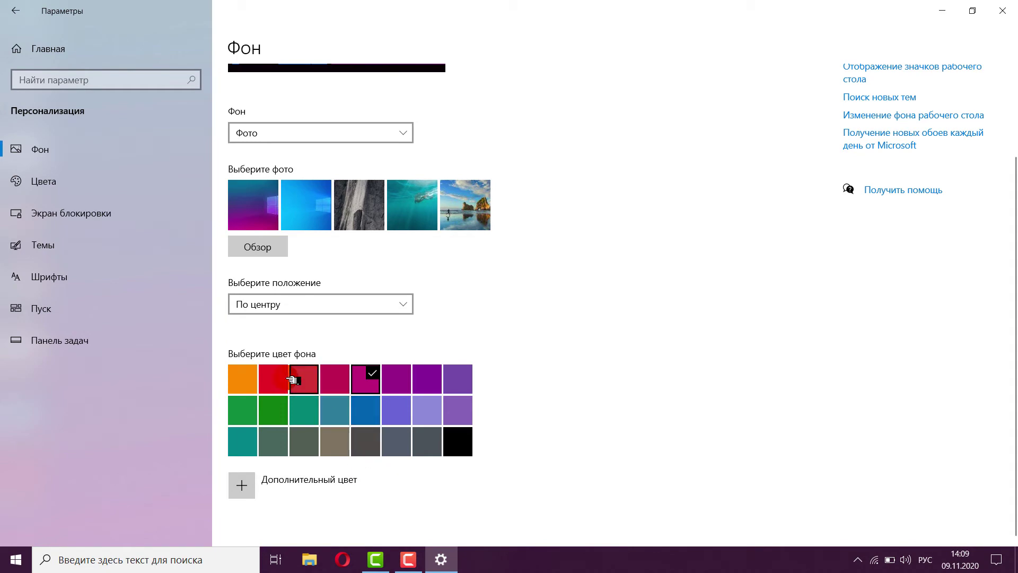
left_click(282, 310)
left_click(284, 327)
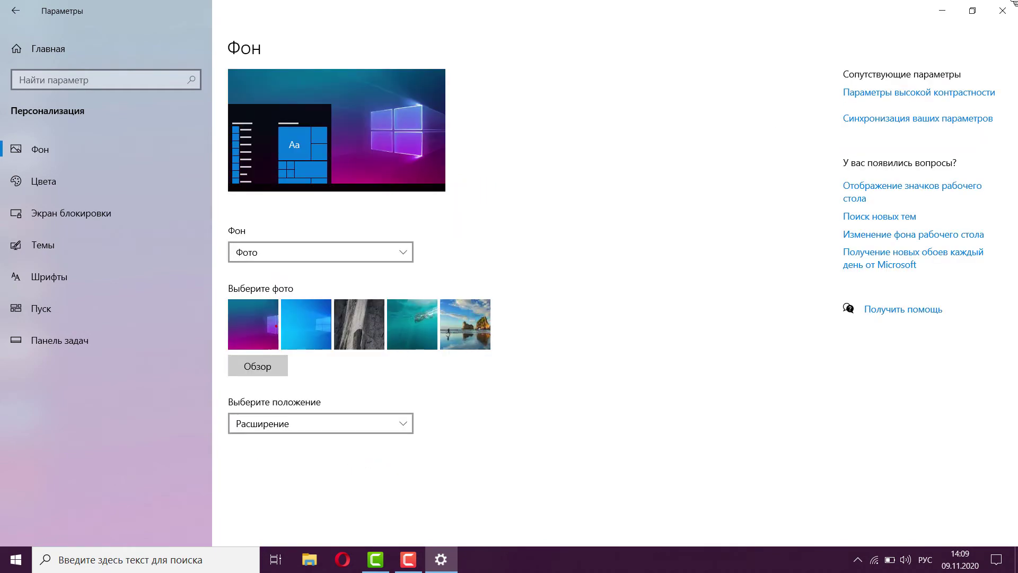
left_click(942, 11)
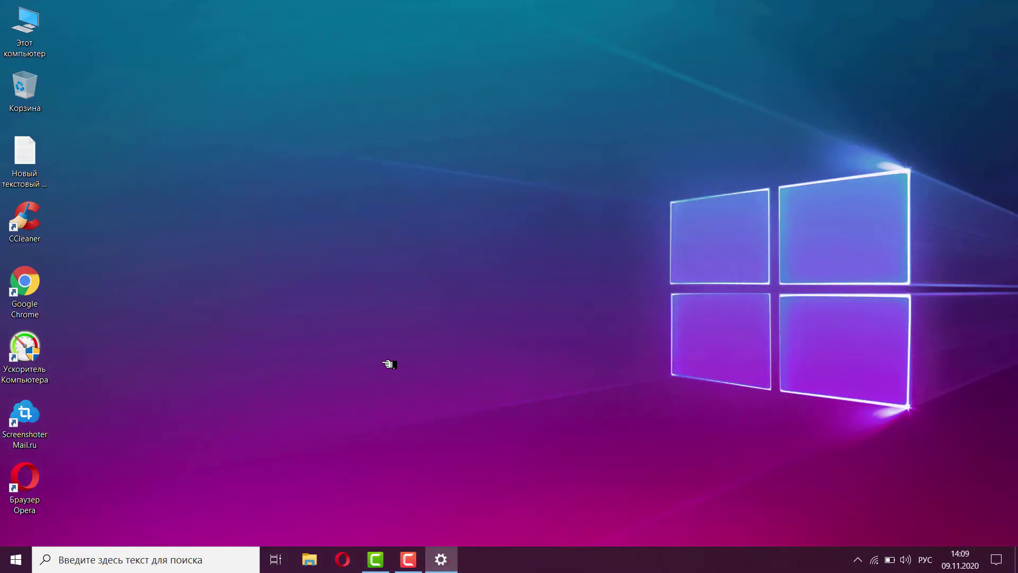
- Return to Settings, try the picture position Заполнение and minimize the window to see the desktop
key("alt+Tab")
left_click(305, 422)
left_click(297, 323)
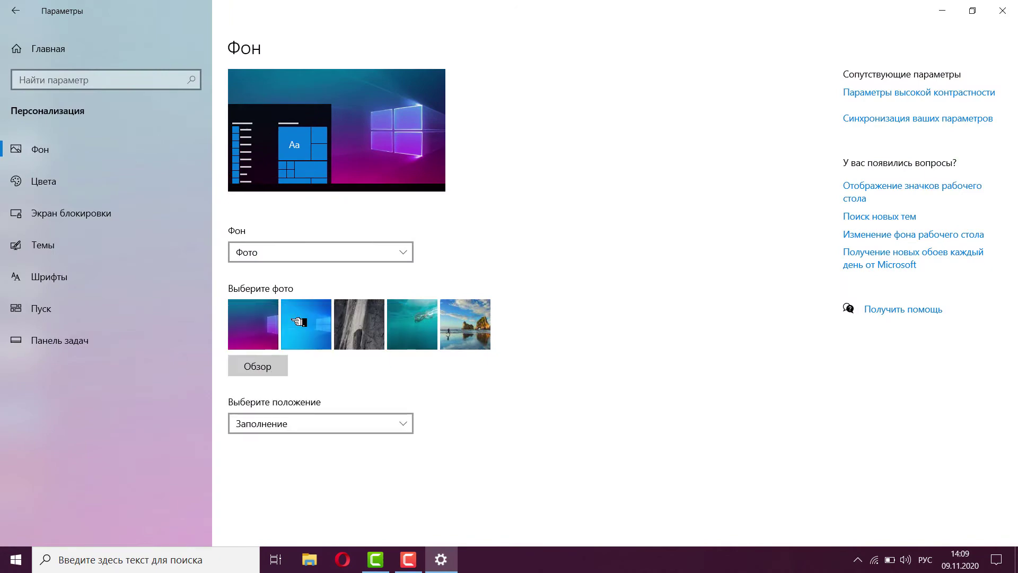
left_click(976, 6)
double_click(784, 20)
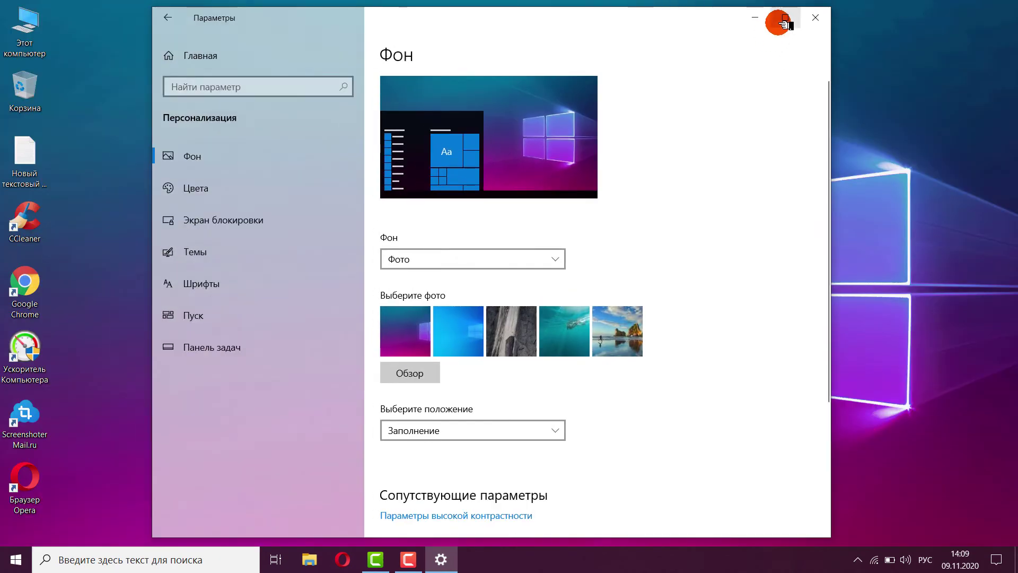
left_click(932, 12)
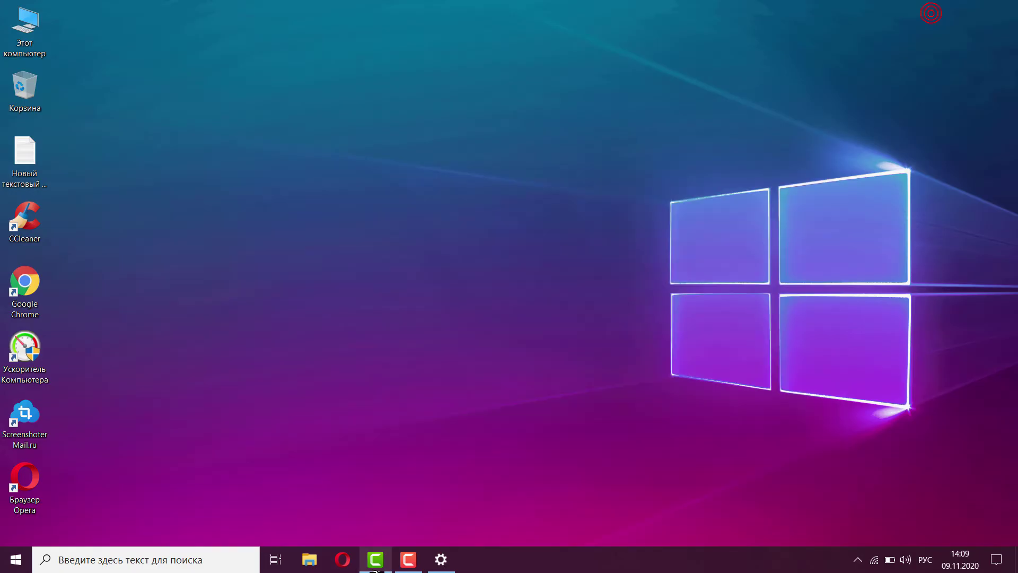
- Reopen Settings, try the picture position Замостить again and check how it looks on the desktop
left_click(438, 555)
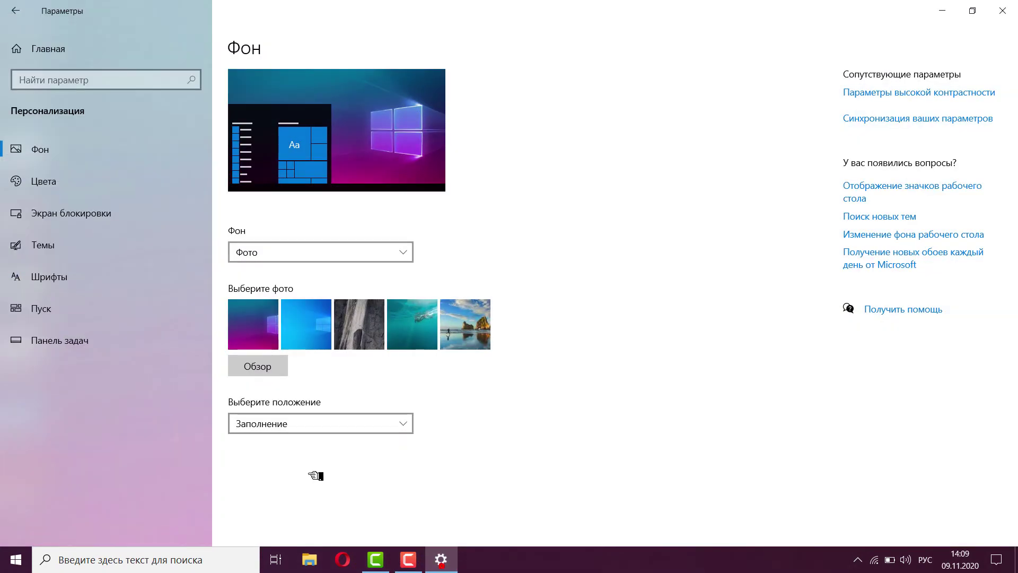
left_click(320, 421)
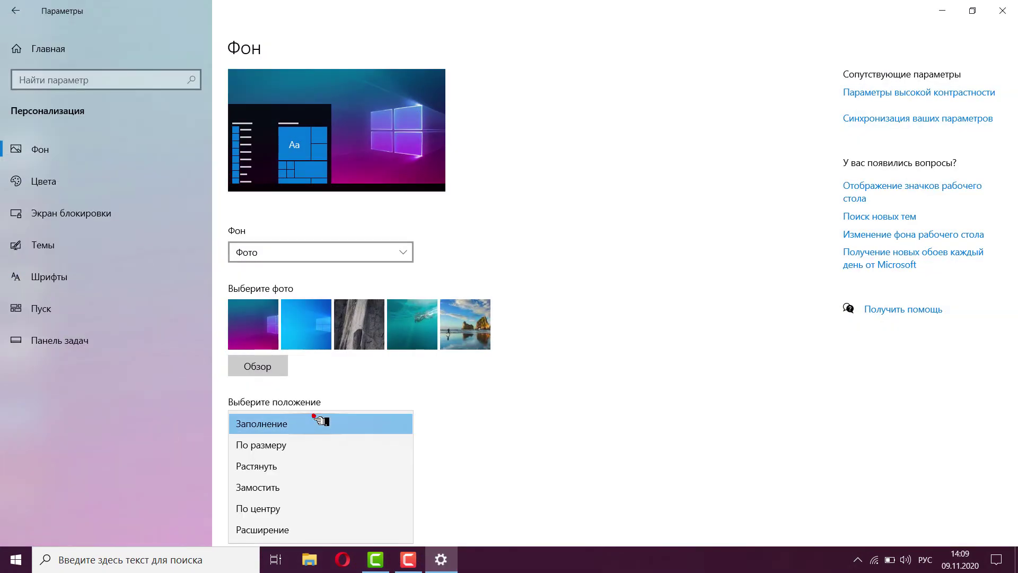
left_click(291, 486)
left_click(937, 7)
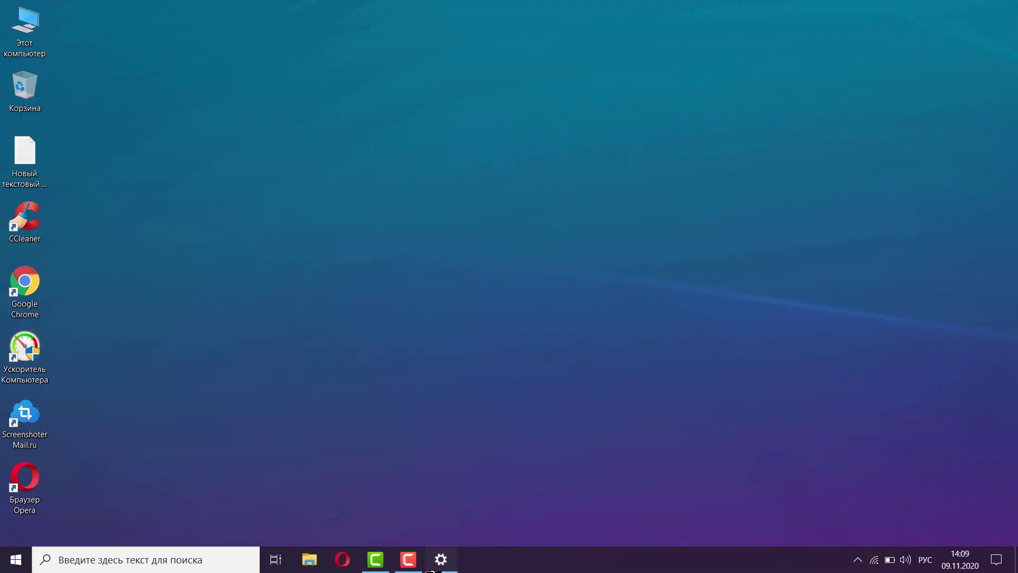
- Restore Settings, switch the picture position to Растянуть and view the stretched wallpaper on the desktop
left_click(432, 568)
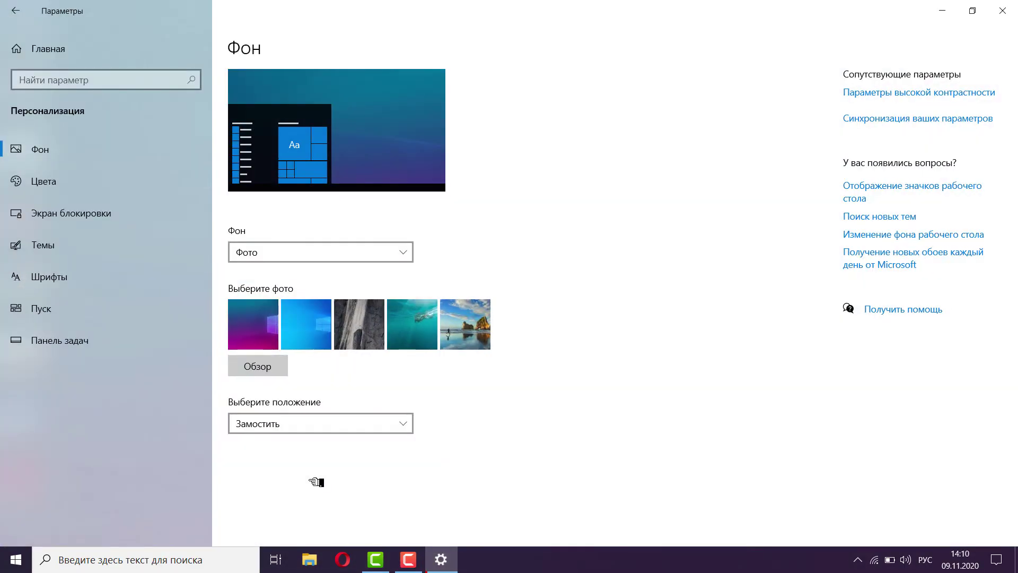
left_click(320, 419)
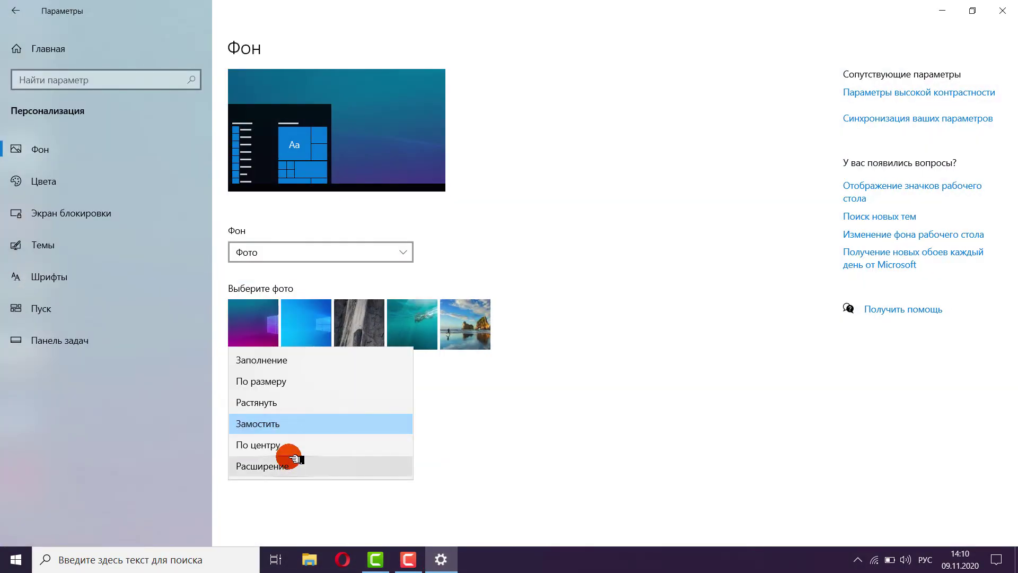
left_click(278, 402)
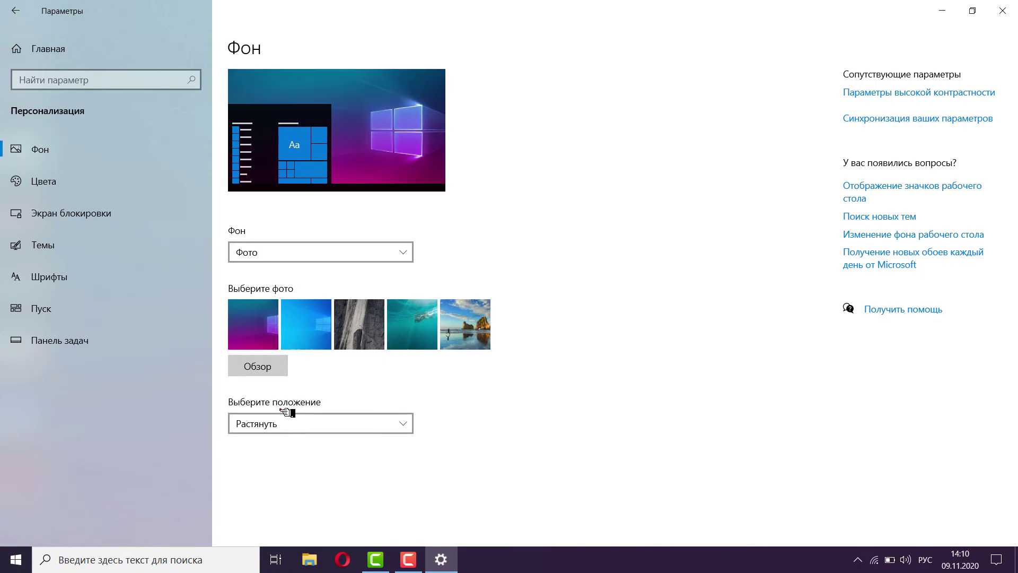
left_click(942, 10)
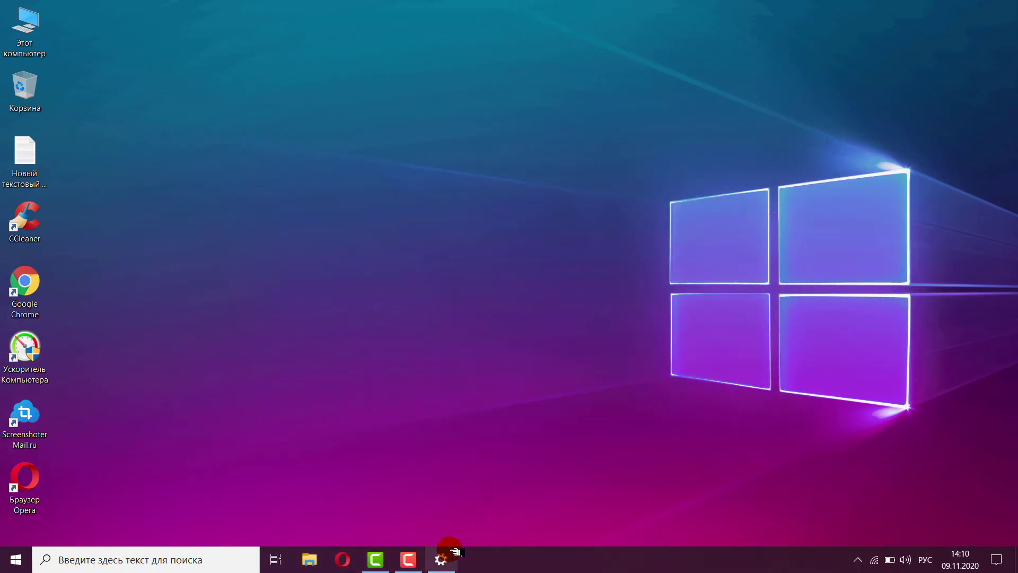
- Set the picture position to Расширение in Settings, preview it on the desktop and close Settings
left_click(445, 558)
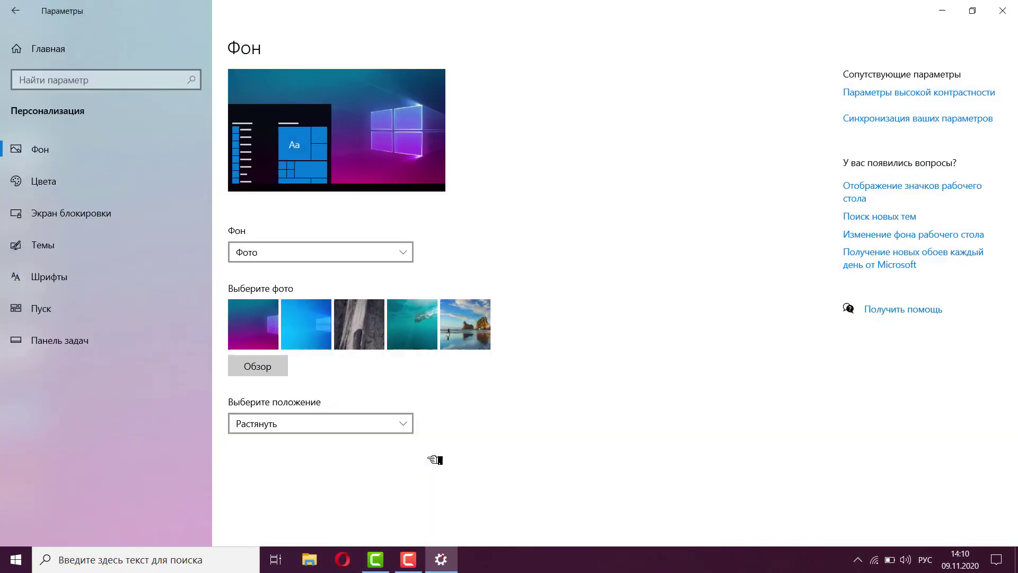
left_click(337, 424)
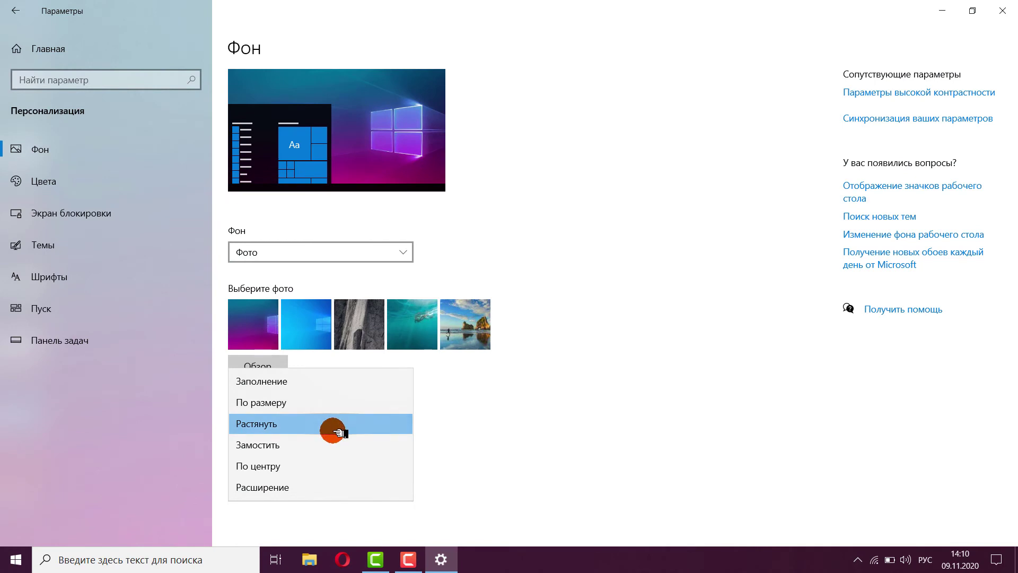
left_click(306, 486)
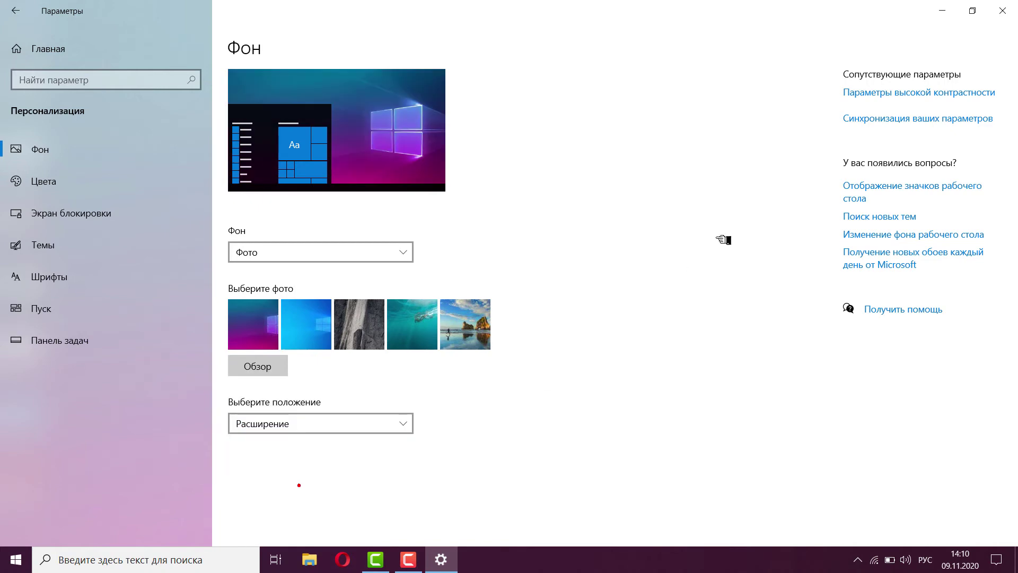
left_click(941, 6)
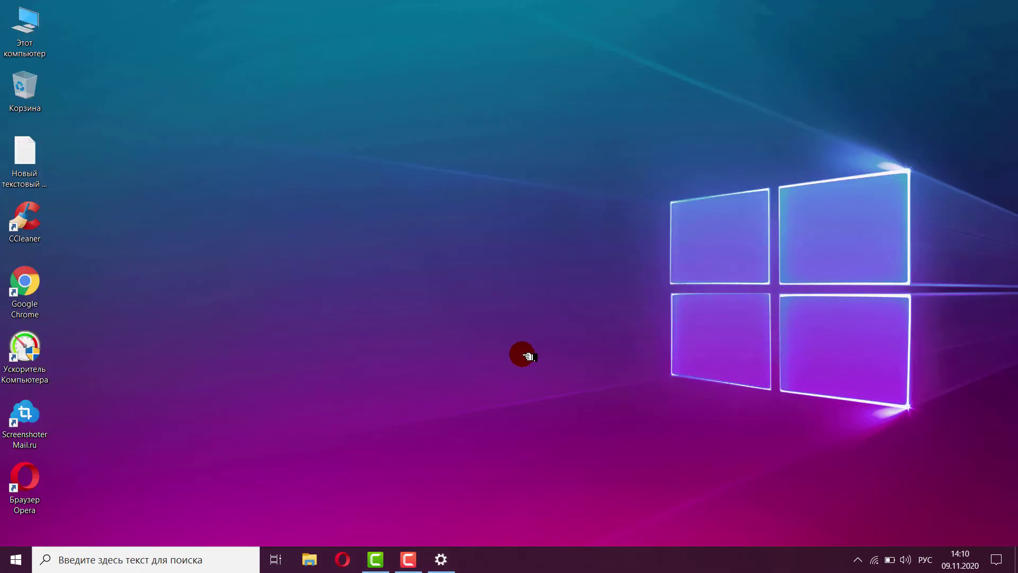
left_click(451, 545)
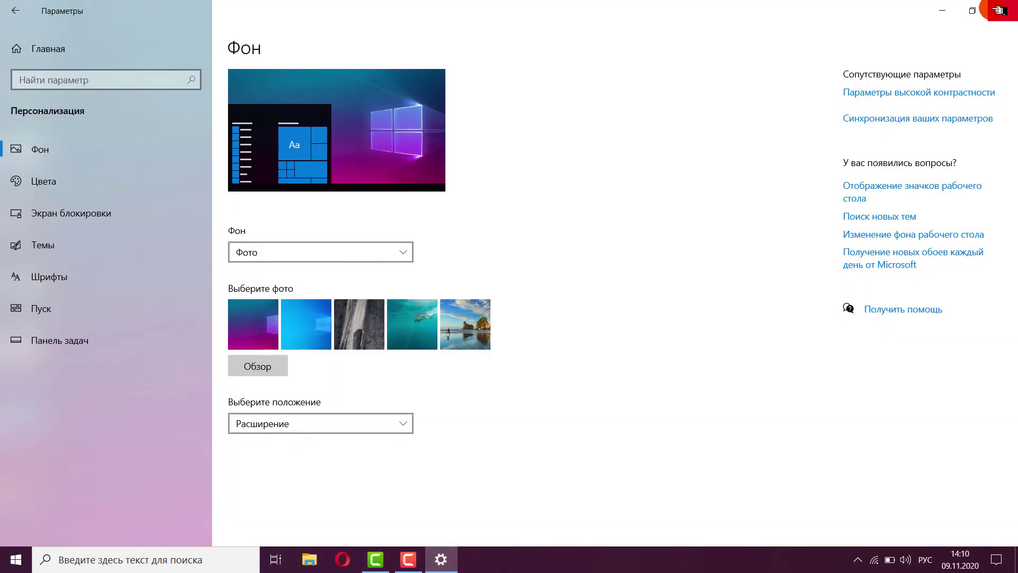
left_click(1004, 9)
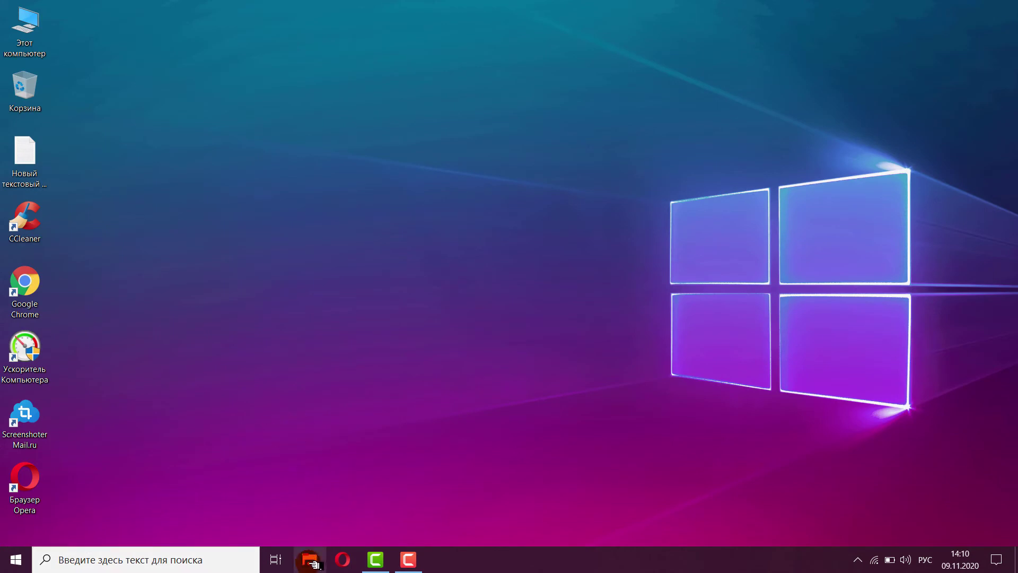
- In File Explorer, go to the Загрузки folder and open 1257113-desktop-wallpapers-for-windows-10-1920x1200-for-lockscreen.jpg in the Photos app
left_click(309, 560)
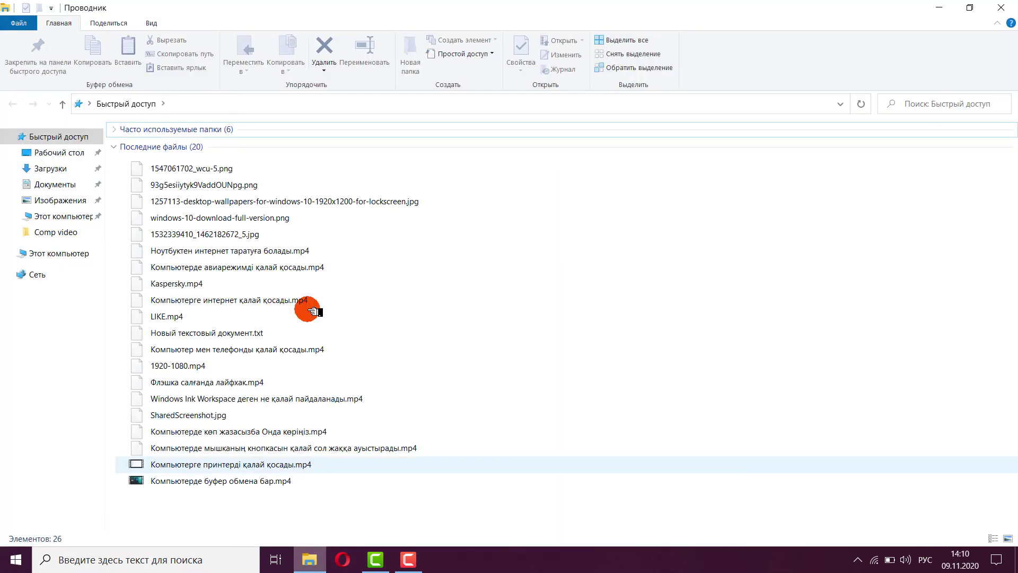
left_click(79, 173)
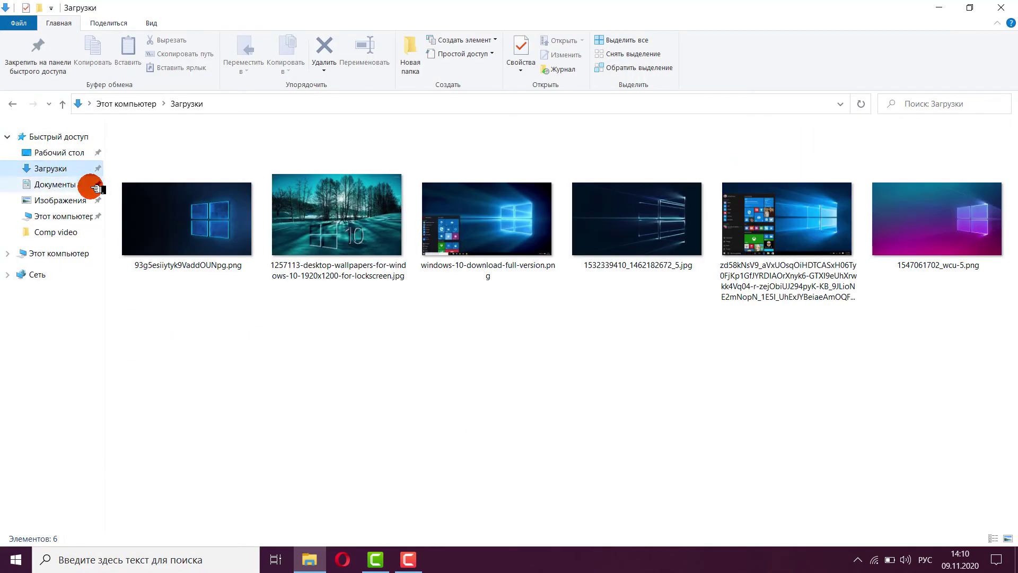
double_click(364, 230)
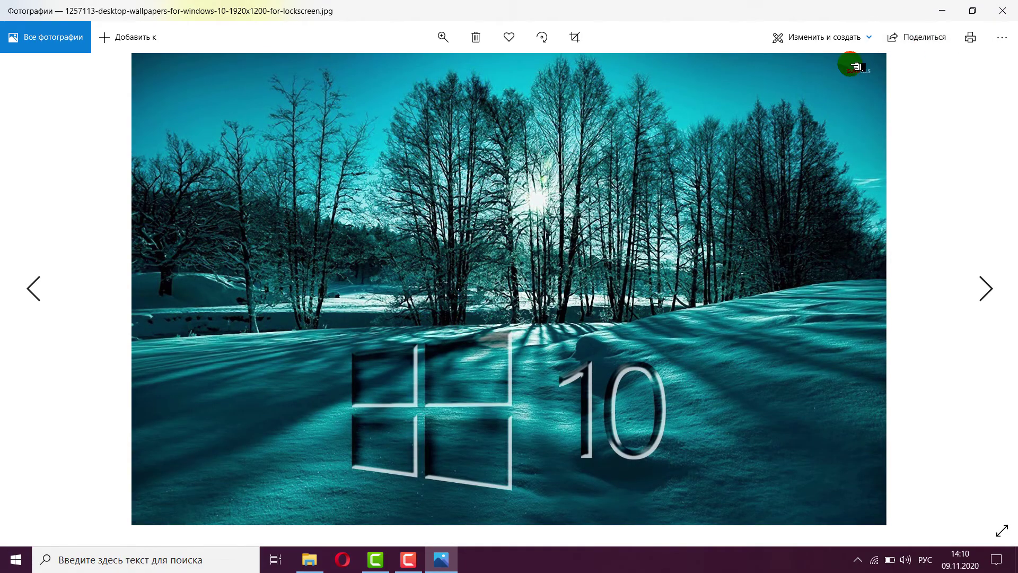
left_click(1002, 37)
left_click(1002, 38)
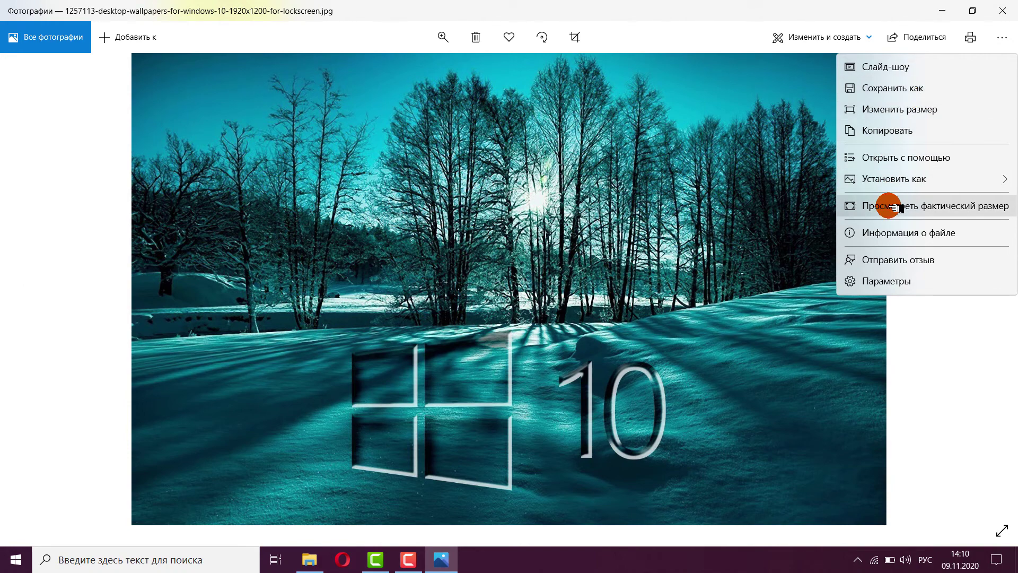
left_click(496, 179)
left_click(436, 171)
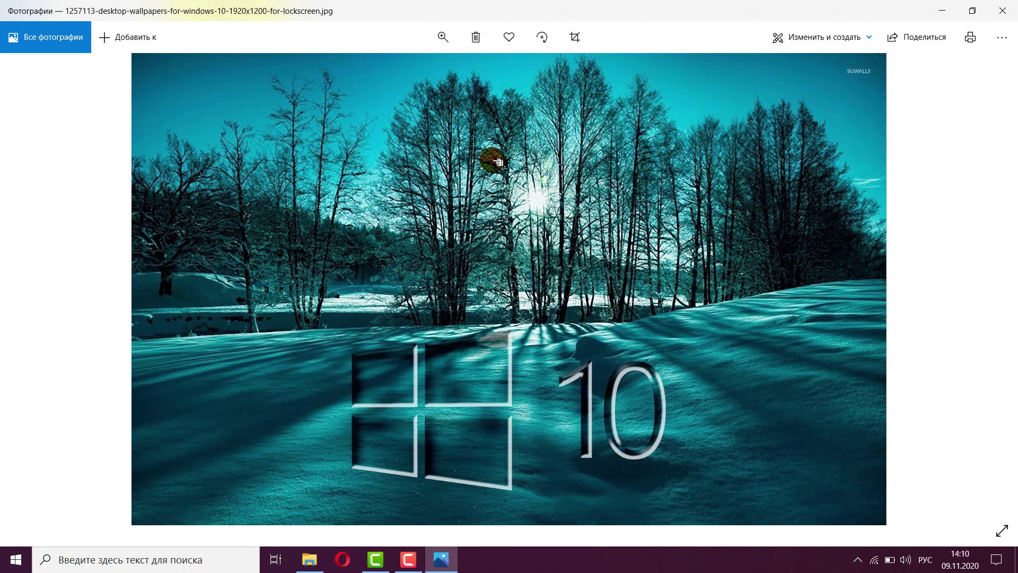
- Set the open picture as the desktop background, close Photos and minimize File Explorer to show the desktop
right_click(497, 163)
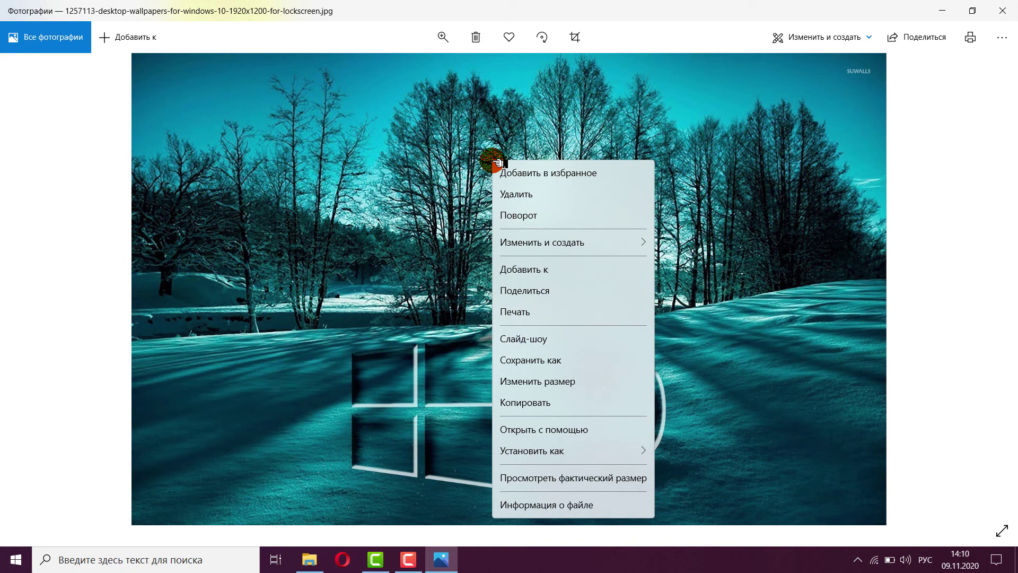
mouse_move(613, 459)
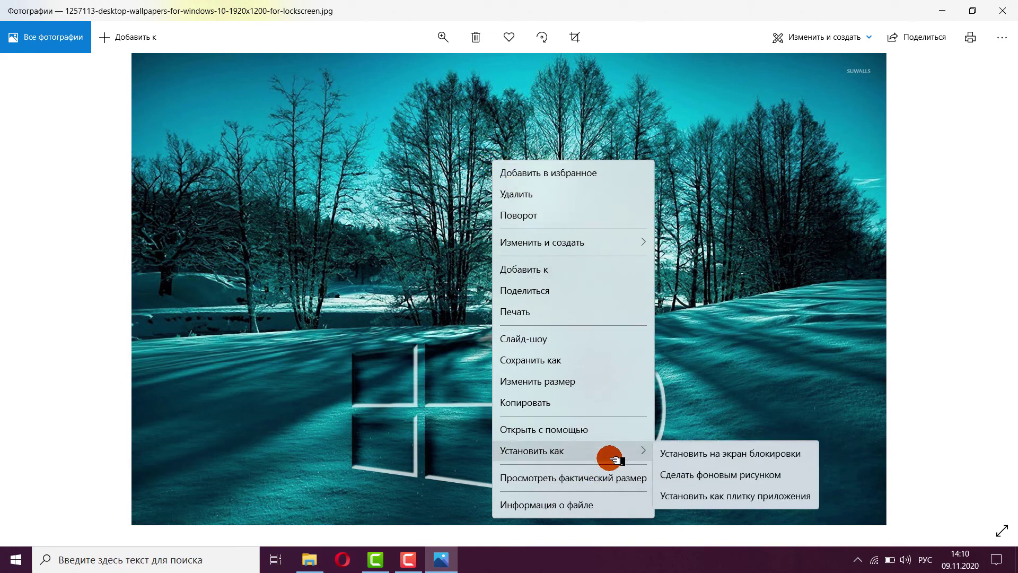
left_click(721, 476)
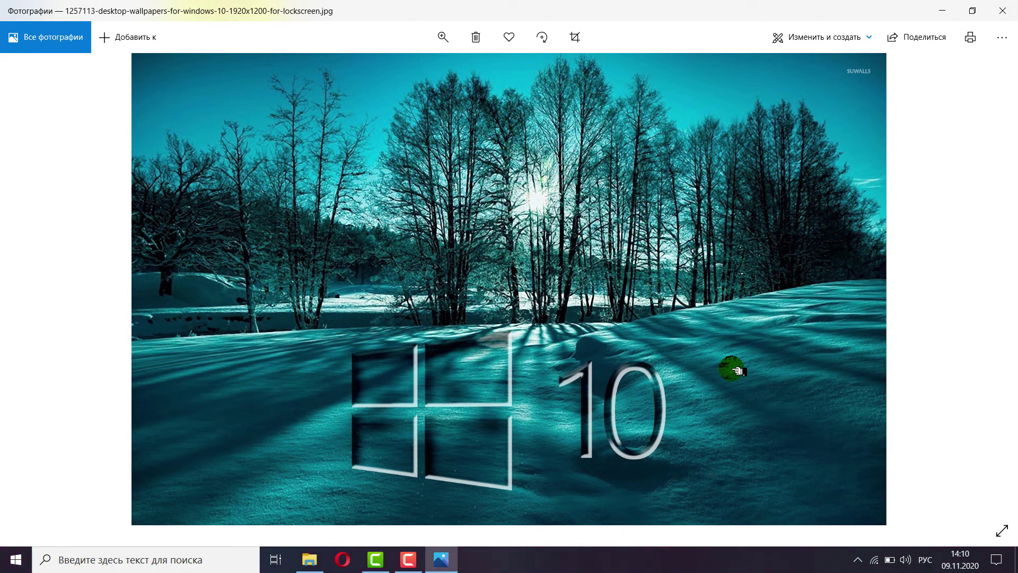
left_click(1004, 9)
left_click(941, 9)
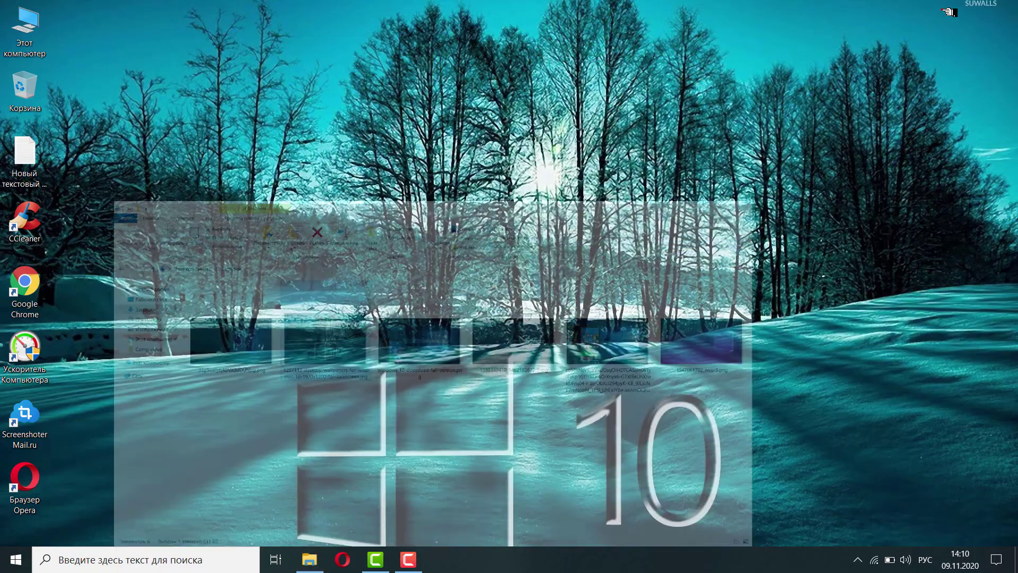
- Open the Фон page of the Персонализация settings, then minimize Settings to view the current wallpaper on the desktop
right_click(485, 174)
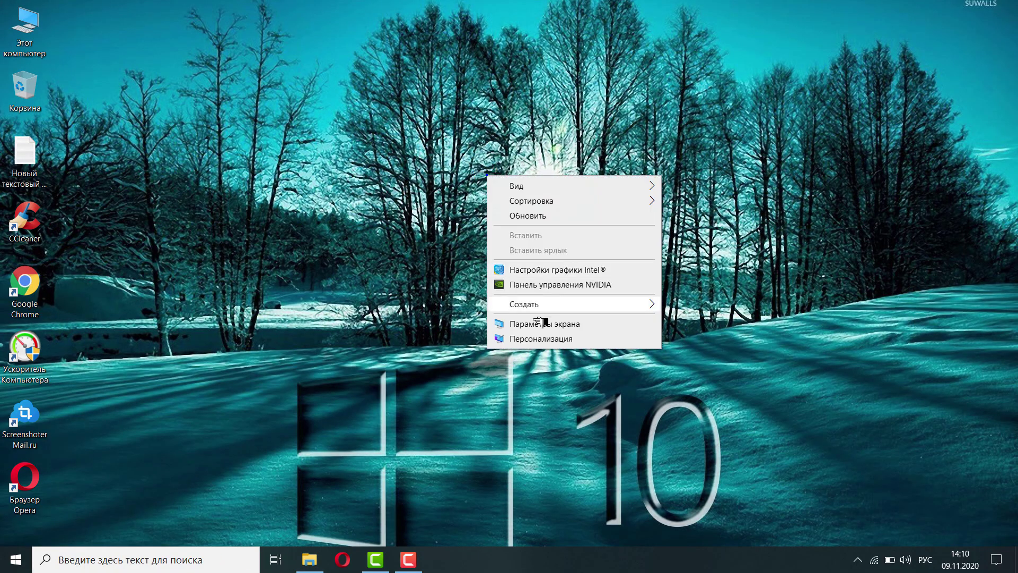
left_click(534, 340)
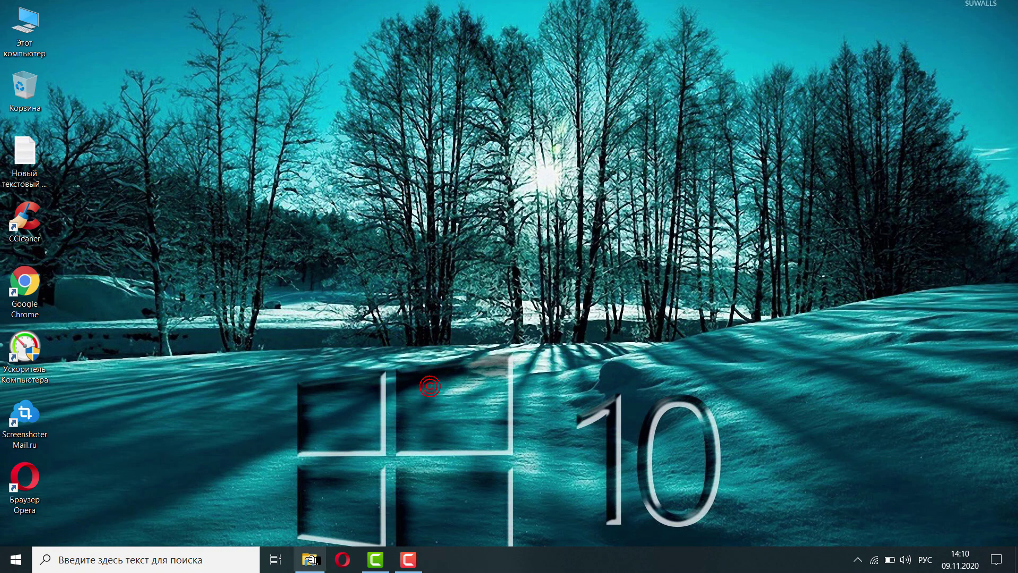
left_click(16, 559)
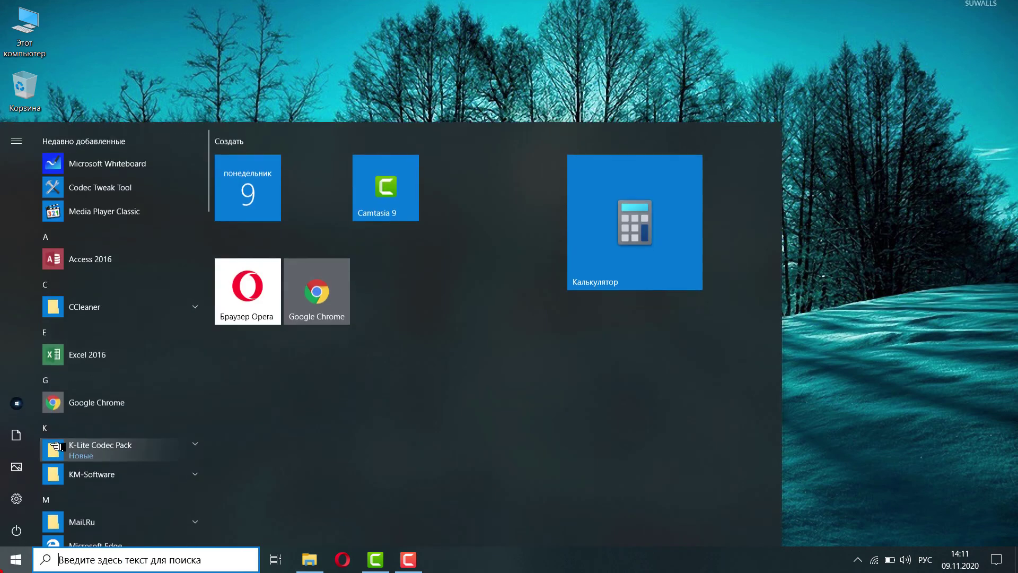
left_click(18, 499)
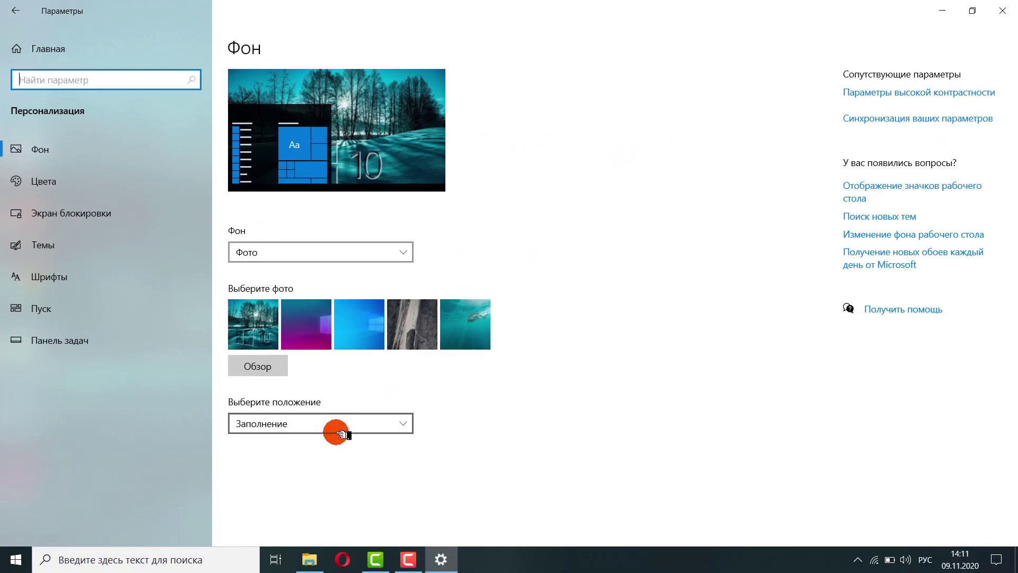
left_click(943, 11)
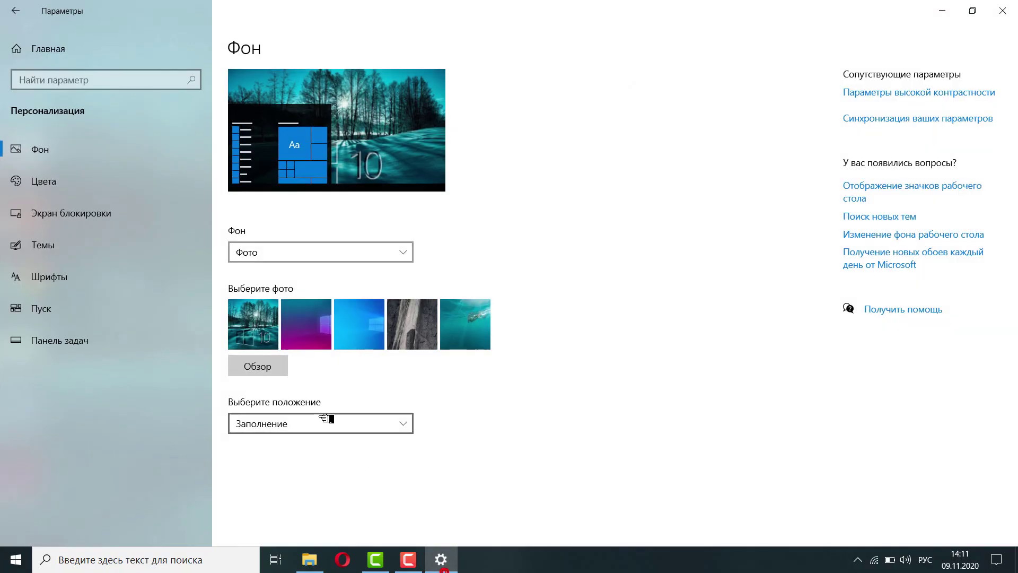
- Set the picture position to Расширение, preview the wallpaper on the desktop and close Settings
left_click(325, 421)
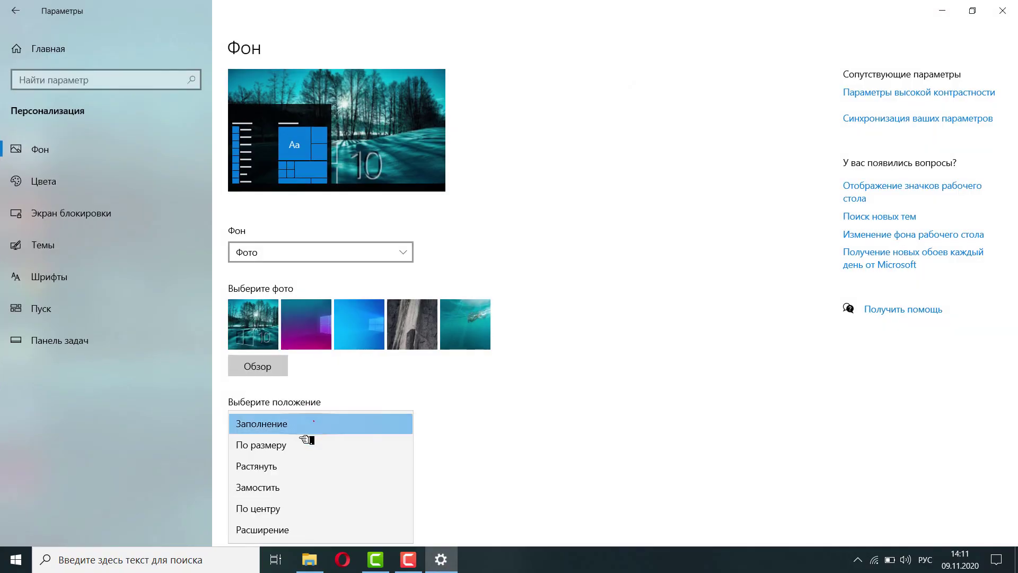
left_click(279, 527)
left_click(947, 8)
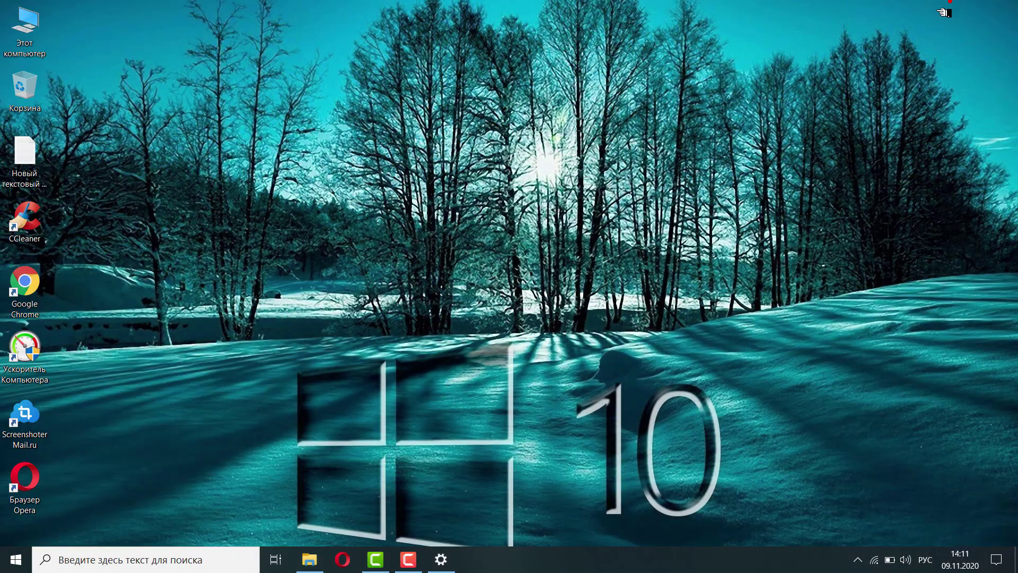
left_click(441, 560)
left_click(1006, 6)
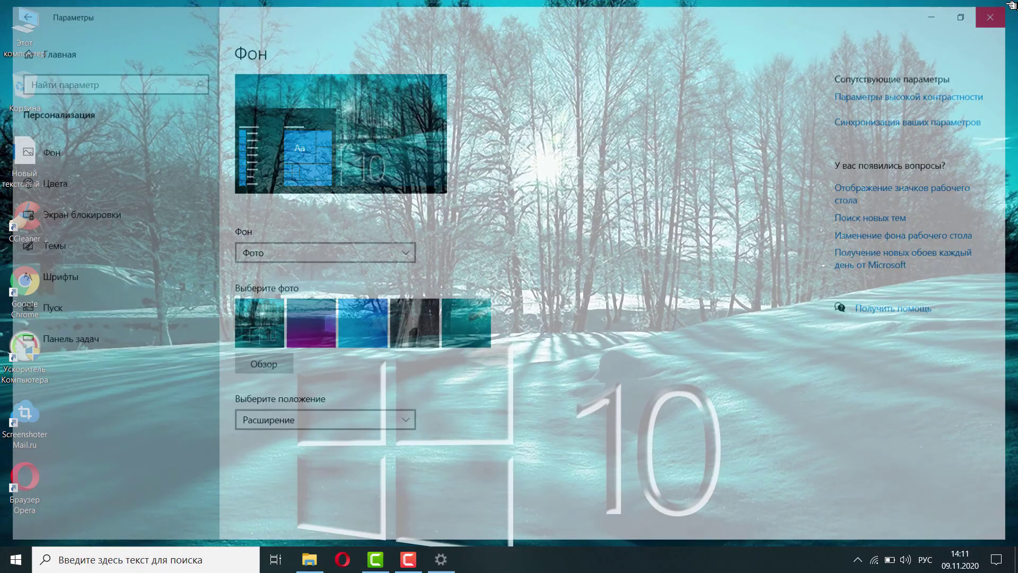
- Refresh the desktop twice
right_click(265, 93)
left_click(314, 134)
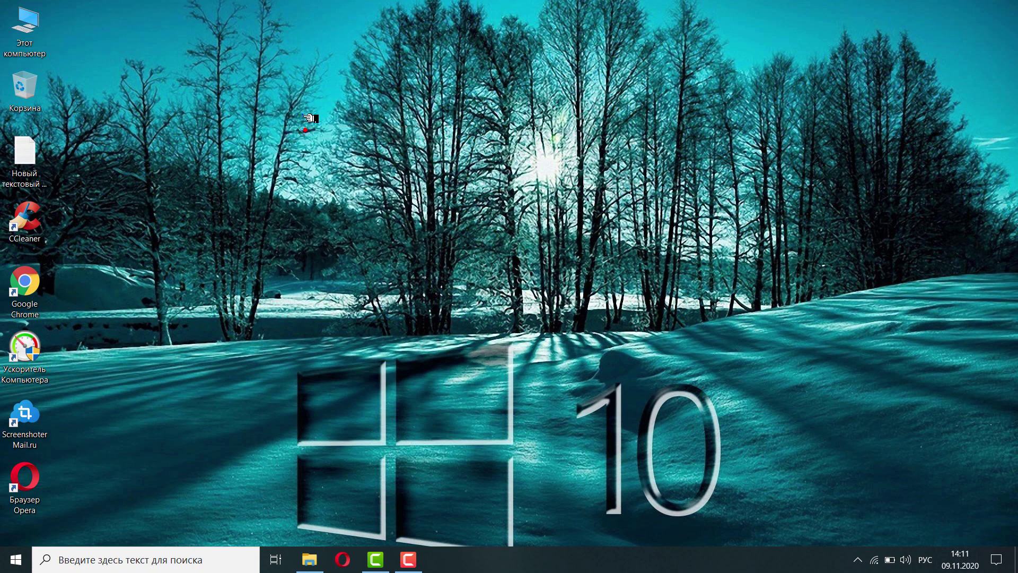
right_click(298, 110)
left_click(373, 151)
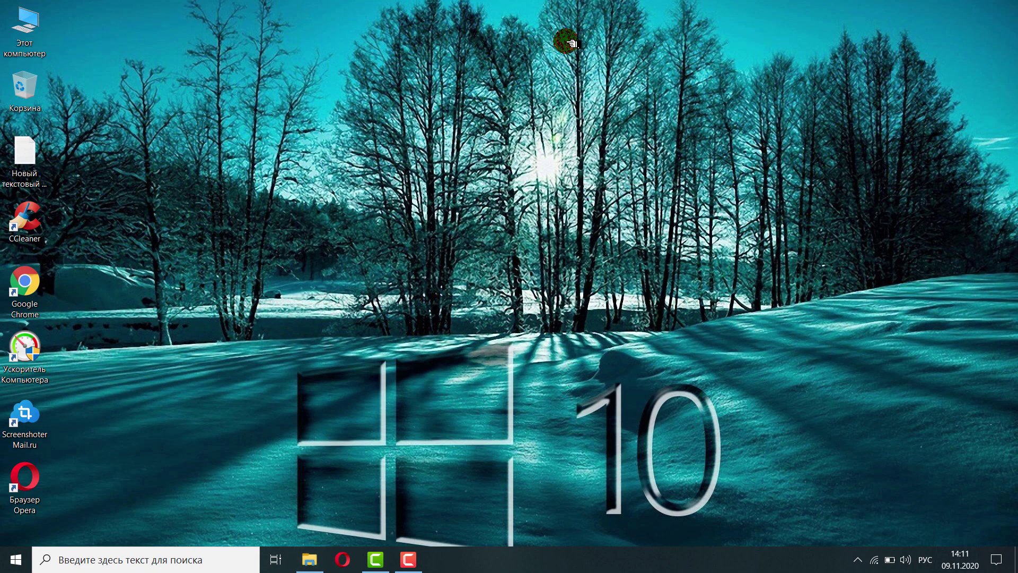